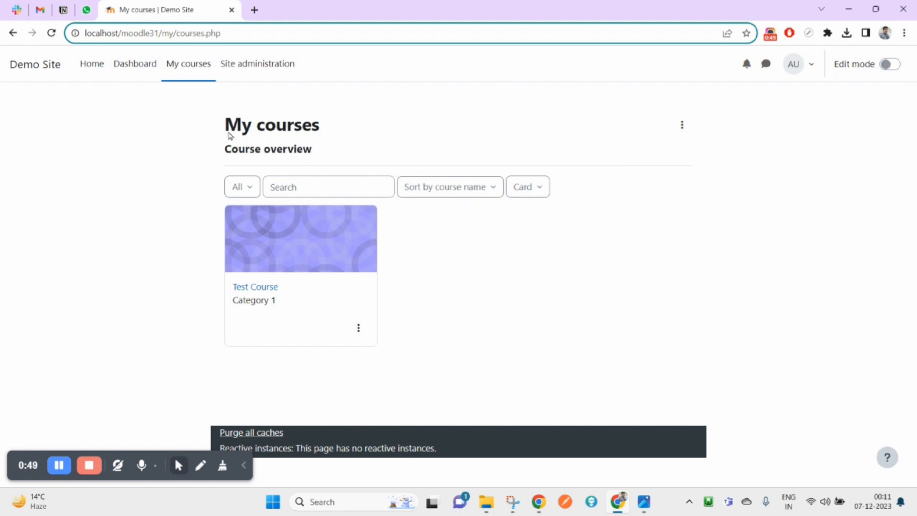
Open the Debugging settings page from the Development section of Site administration
left_click(48, 79)
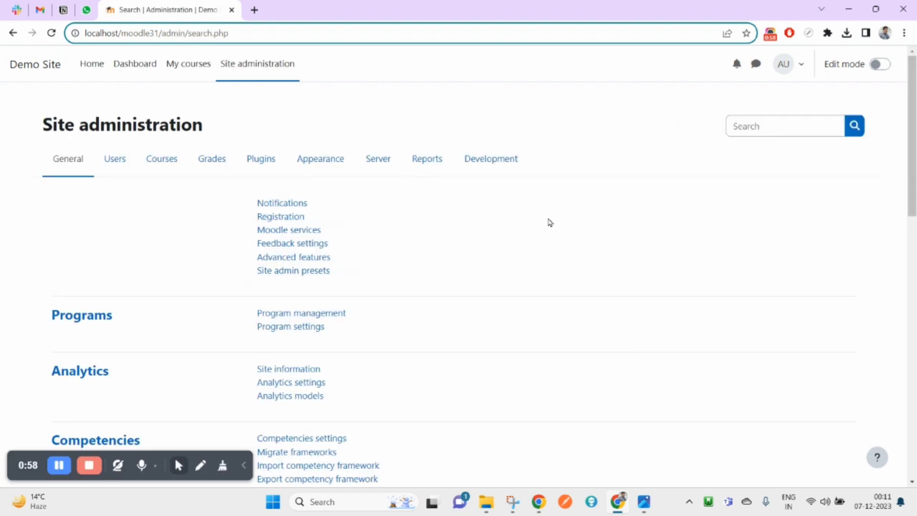
left_click(492, 161)
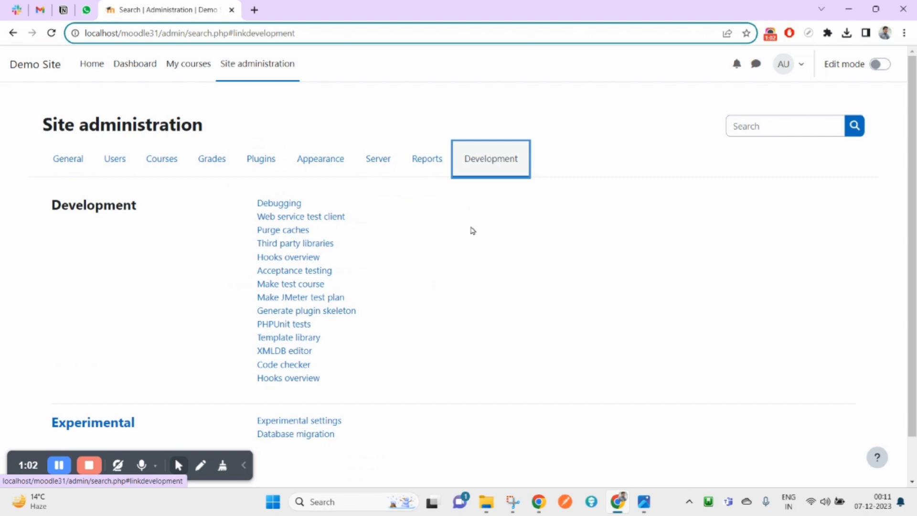
left_click(429, 170)
left_click(496, 170)
scroll(384, 366, "down", 1)
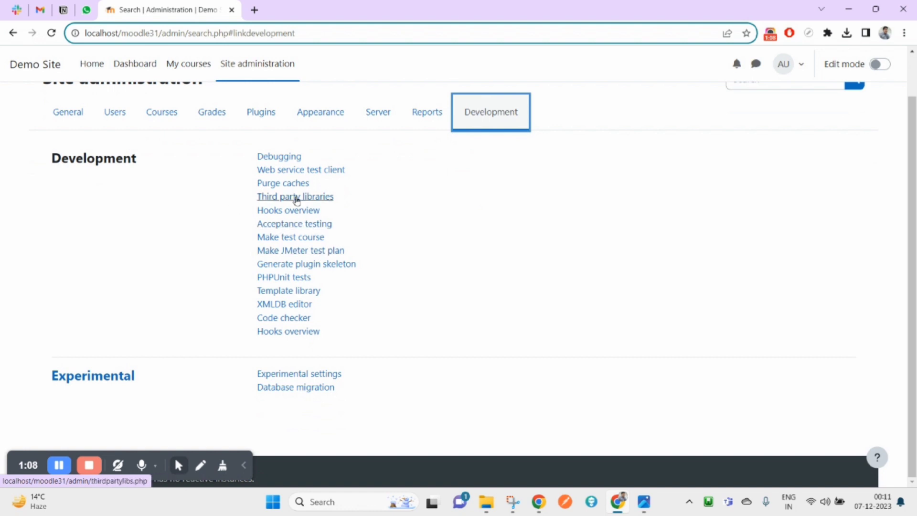
left_click_drag(251, 155, 311, 156)
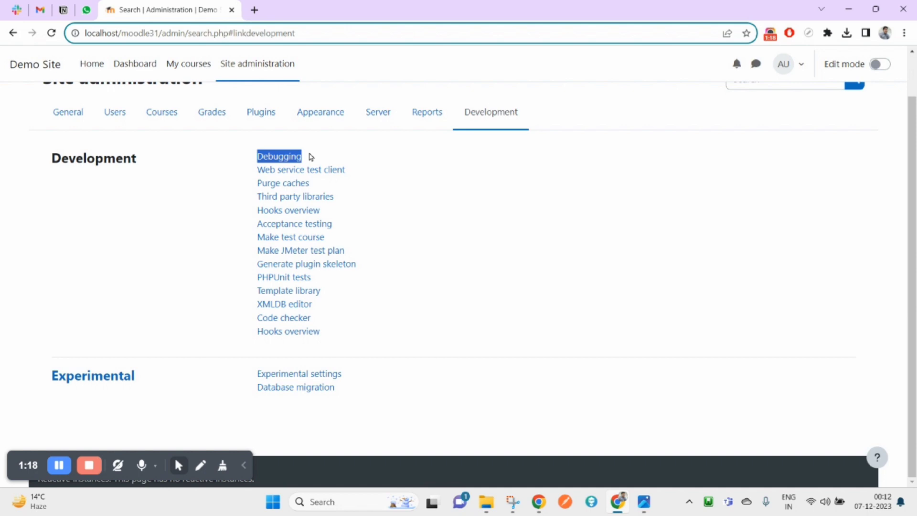
left_click(295, 162)
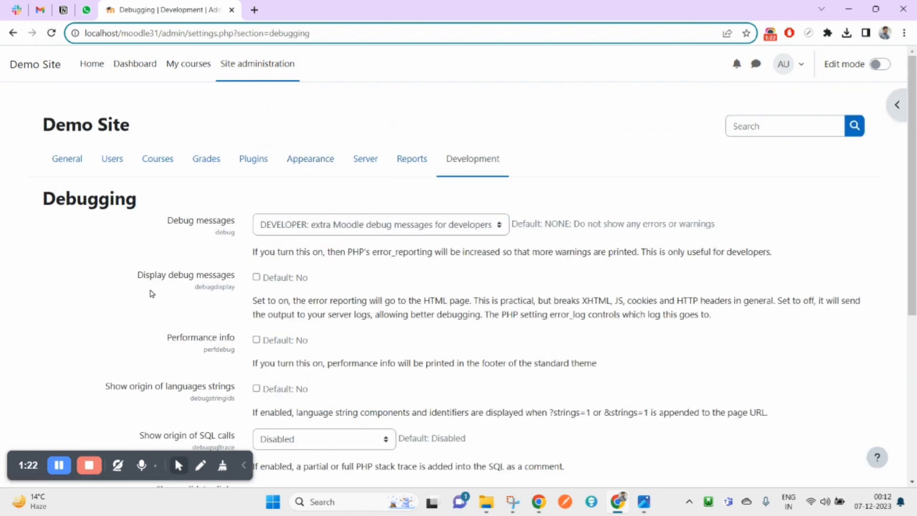
Read the description of the Show origin of languages strings setting, including the URL parameters it requires
scroll(164, 307, "down", 3)
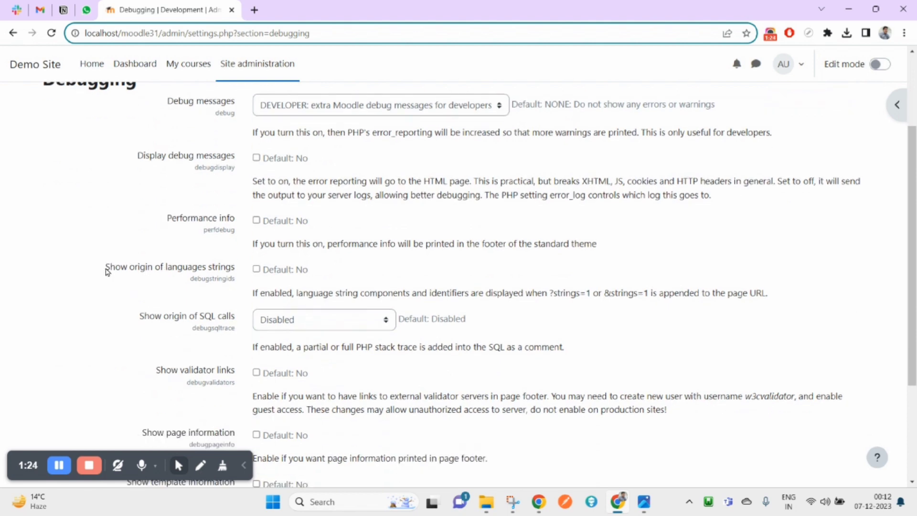
left_click_drag(106, 268, 243, 273)
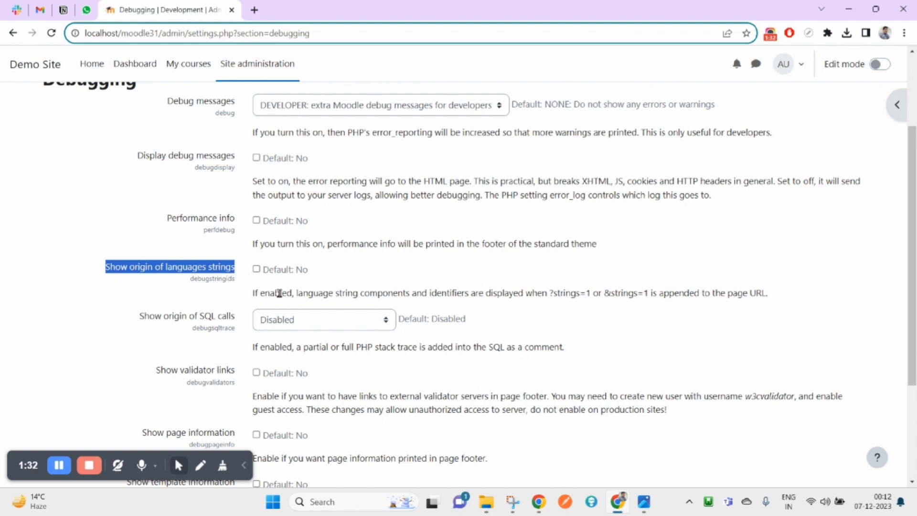
double_click(311, 293)
left_click_drag(312, 293, 370, 293)
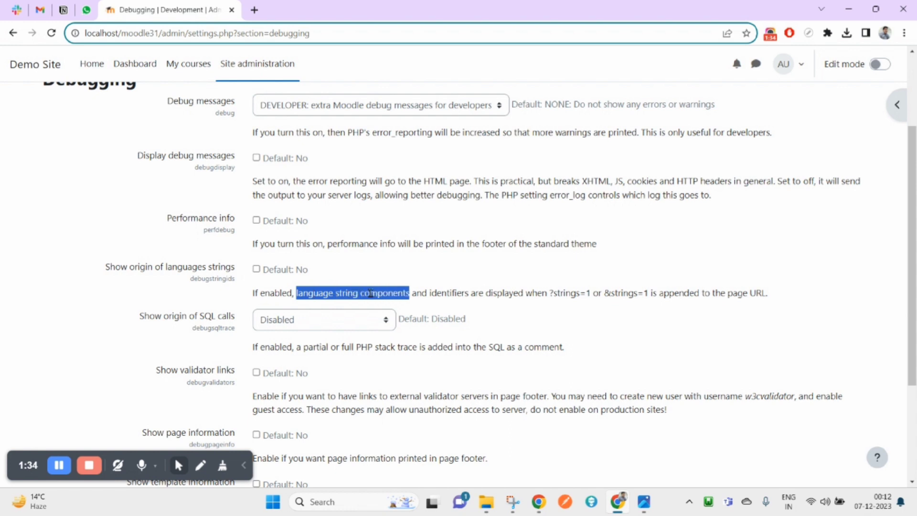
double_click(449, 293)
left_click_drag(449, 293, 533, 292)
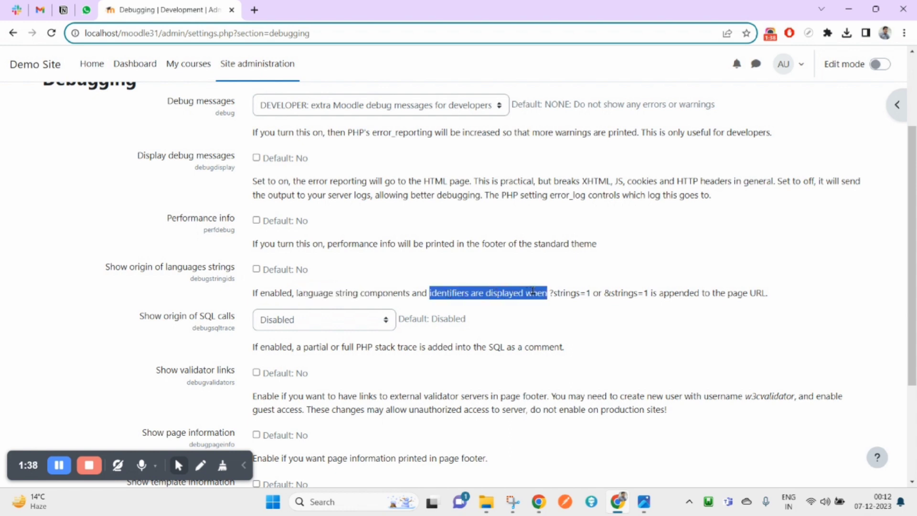
double_click(565, 292)
left_click_drag(604, 293, 649, 293)
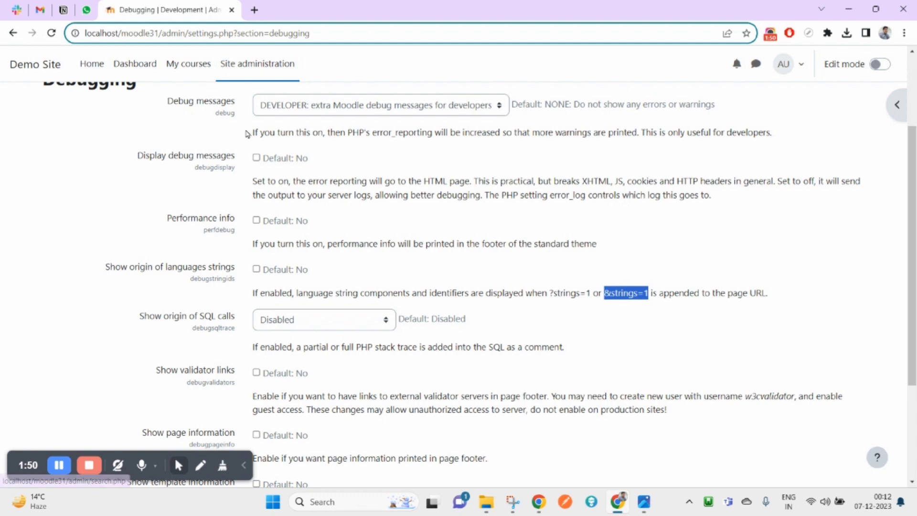
Enable Show origin of languages strings and highlight ?strings=1 in its description
left_click(256, 269)
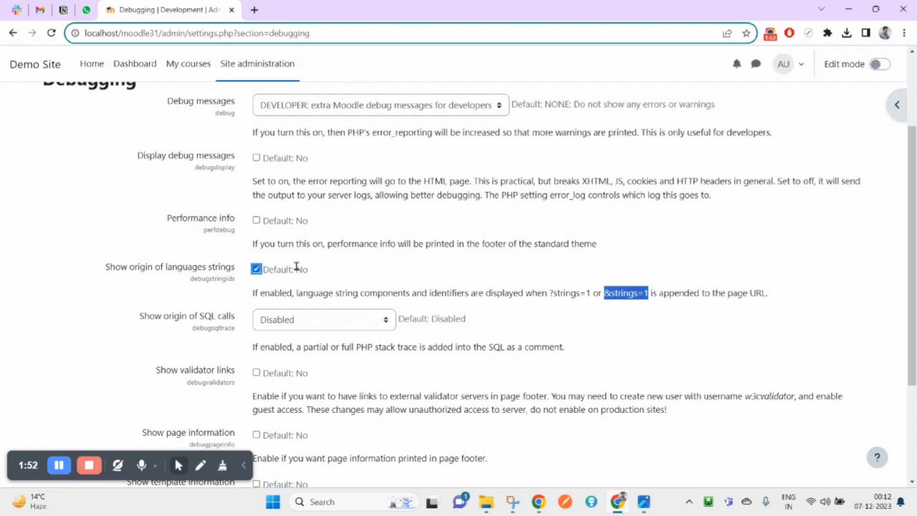
scroll(419, 279, "down", 1)
scroll(419, 278, "down", 3)
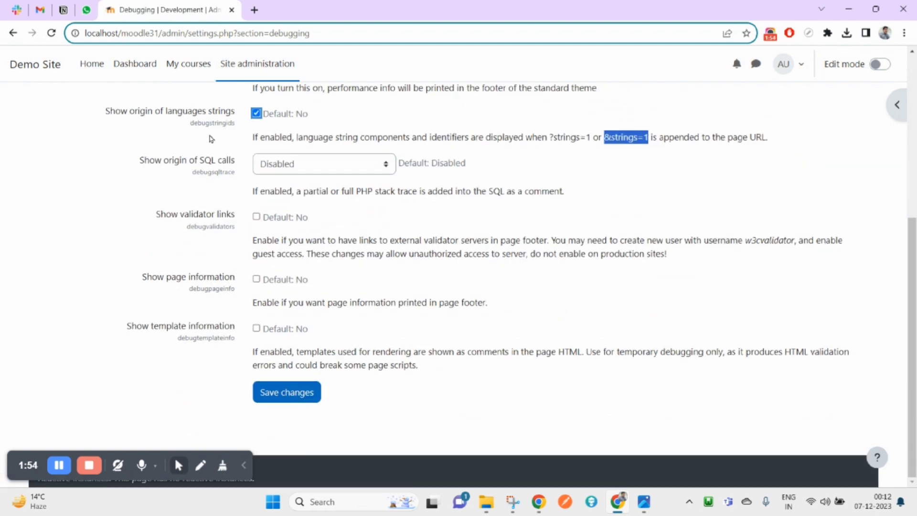
scroll(289, 321, "up", 2)
left_click_drag(105, 184, 202, 188)
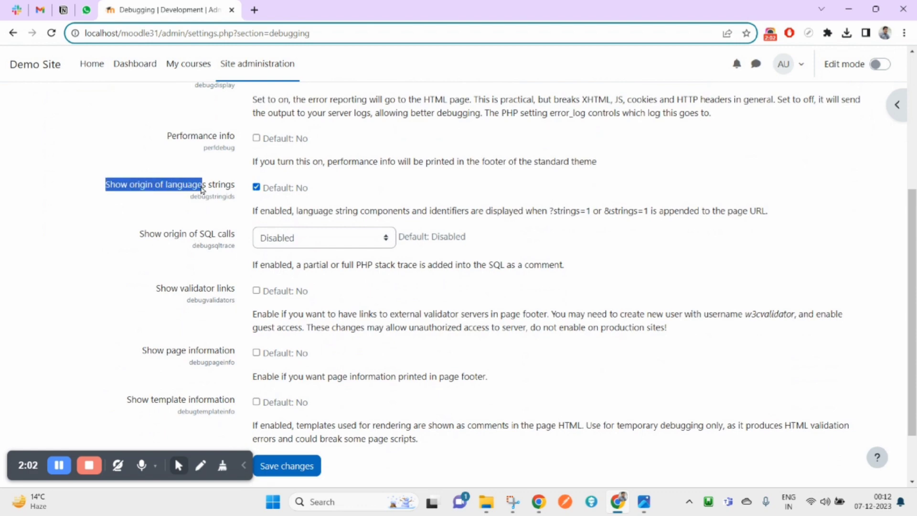
left_click(351, 214)
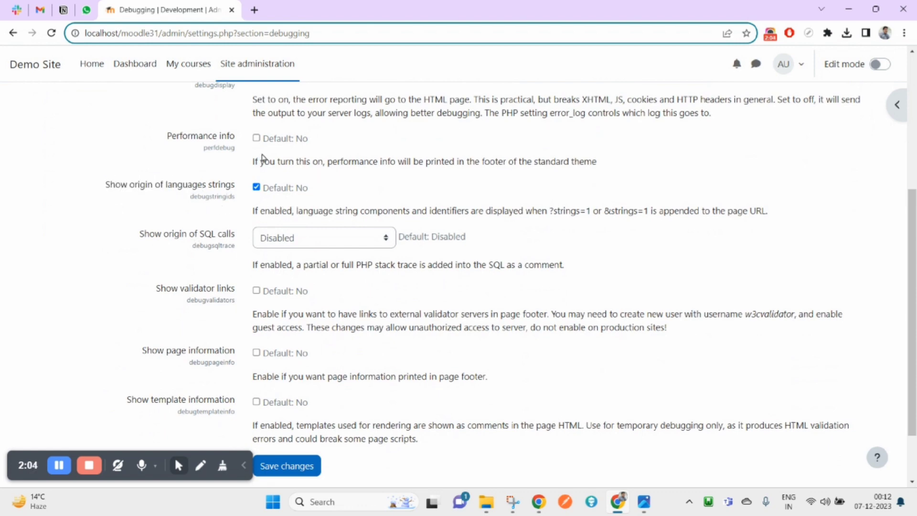
scroll(203, 234, "up", 4)
scroll(484, 330, "down", 3)
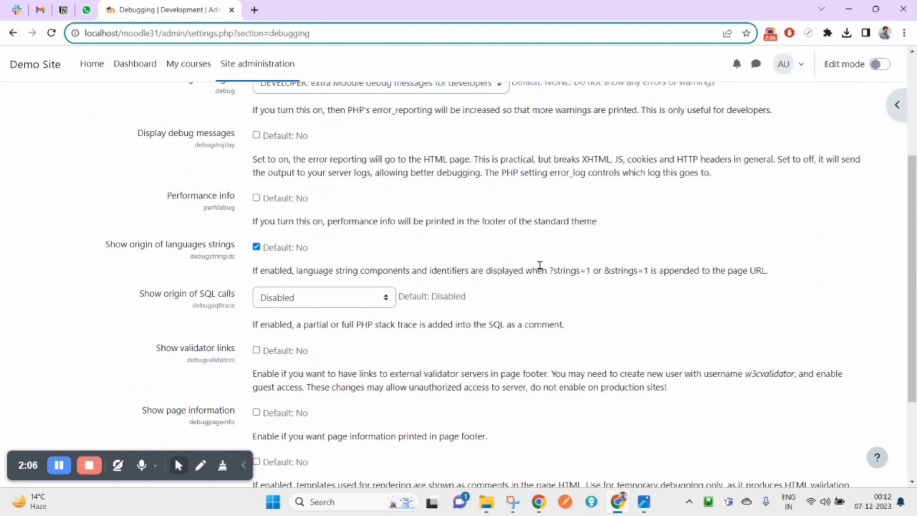
mouse_move(552, 271)
left_mouse_down()
mouse_move(583, 271)
mouse_move(538, 271)
mouse_move(555, 272)
left_mouse_up()
left_click(591, 273)
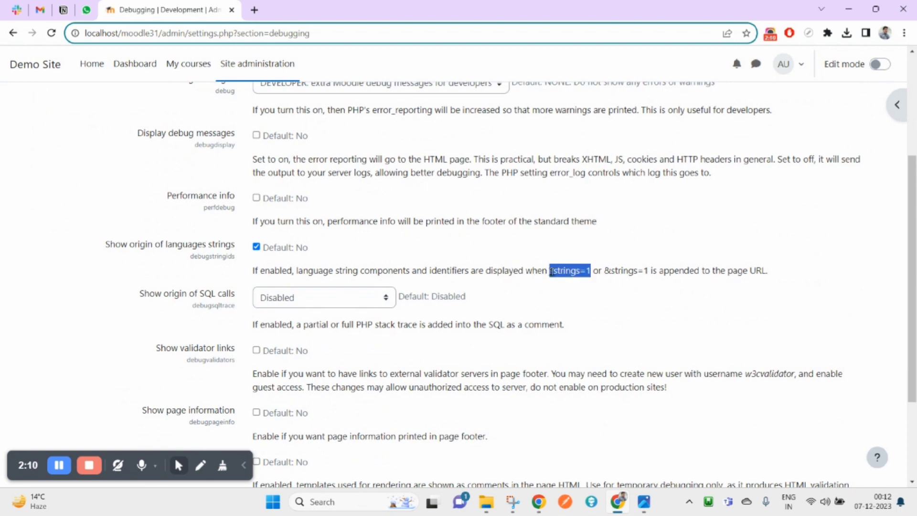
Duplicate the Debugging page's browser tab and open the site's Home page in the copy
right_click(200, 10)
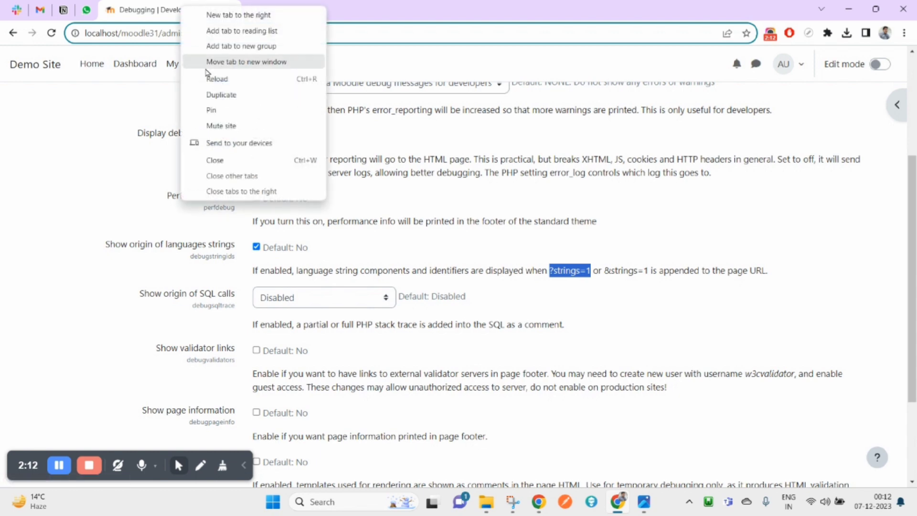
left_click(227, 95)
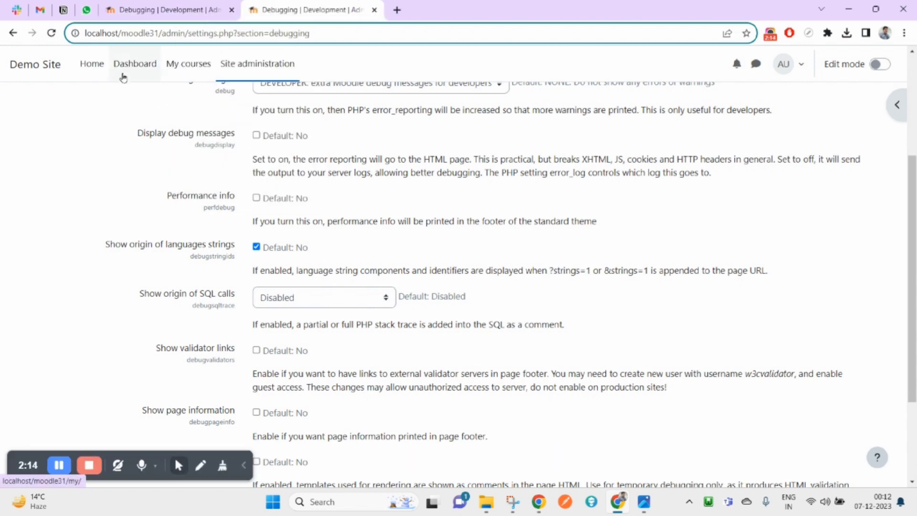
left_click(93, 72)
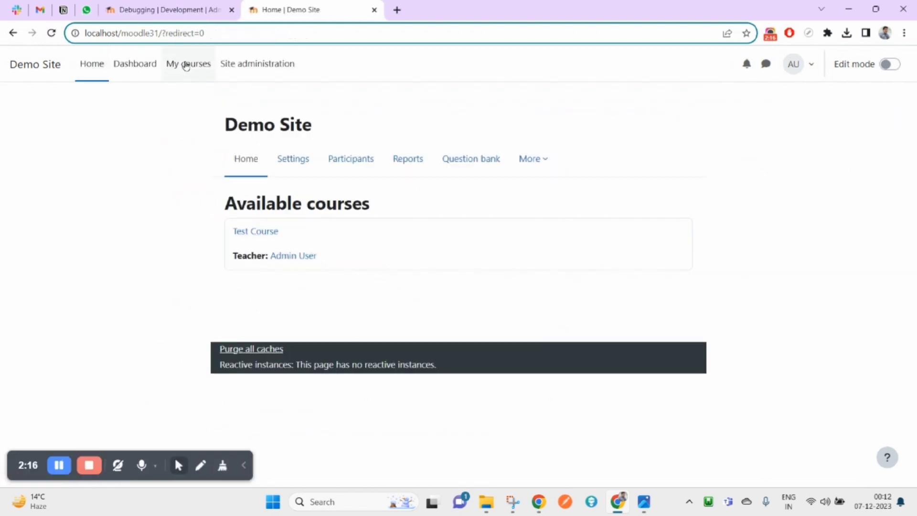
Try to load the home page with its redirect=0 URL parameter replaced by strings=1
left_click(165, 36)
left_click(237, 35)
left_click_drag(238, 35, 162, 33)
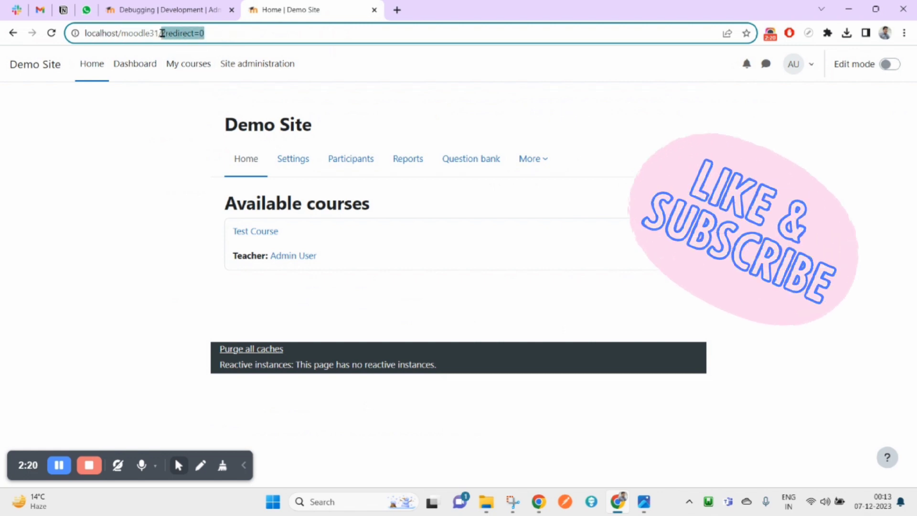
type("strings=1")
key("Return")
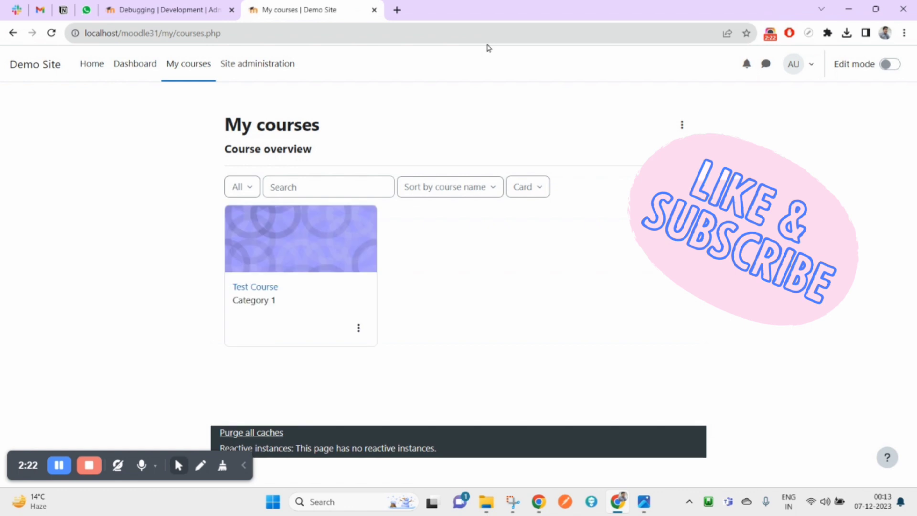
Append ?strings=1 to the My courses page URL and load it
left_click(288, 34)
left_click(288, 34)
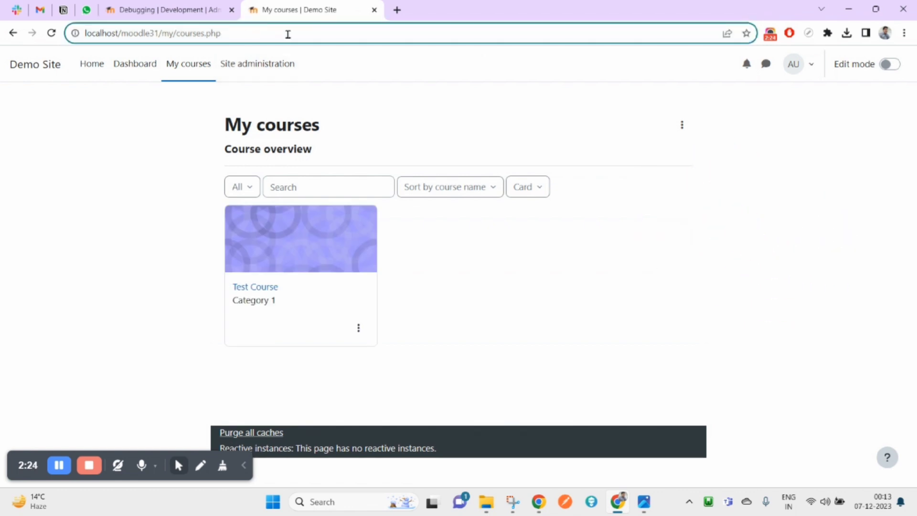
type("?strings=1")
key("Return")
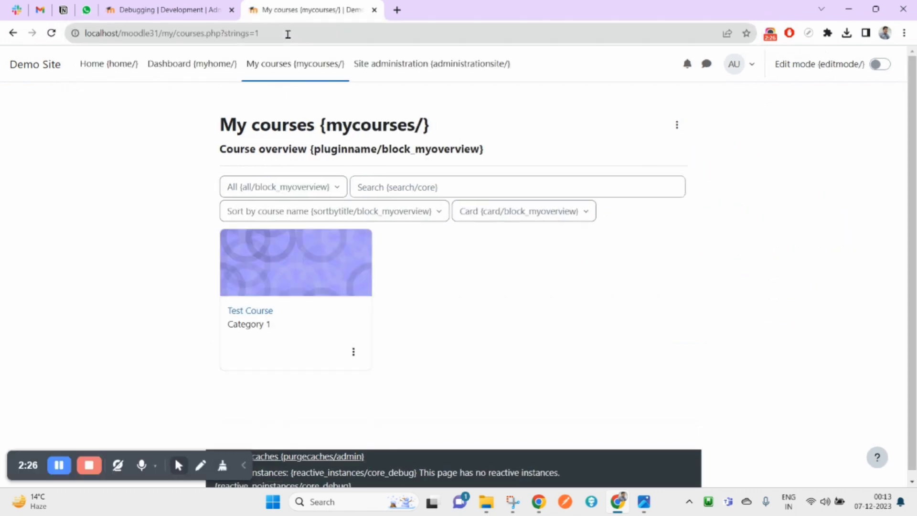
Copy the string identifier mycourses from the My courses page heading
left_click_drag(260, 33, 220, 33)
left_click_drag(221, 125, 314, 126)
double_click(399, 126)
key("ctrl+c")
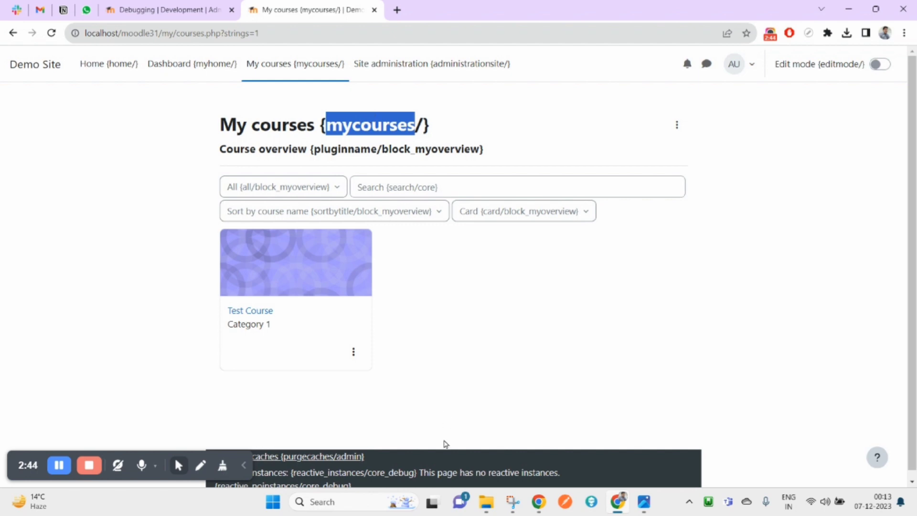
Switch to File Explorer and open the lang\en folder inside moodle31
mouse_move(486, 501)
left_click(420, 432)
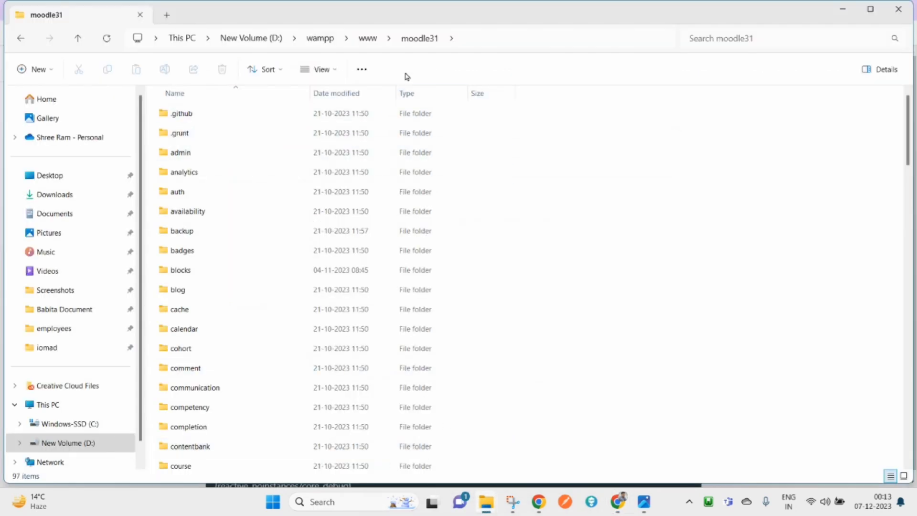
type("lang")
key("Return")
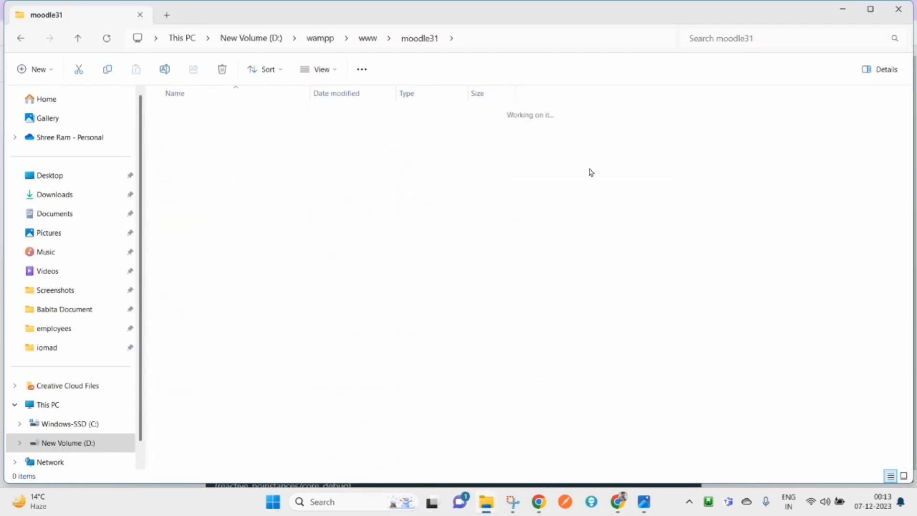
type("en")
key("Return")
Open the moodle PHP file from the en folder and switch to it in Visual Studio Code
type("m")
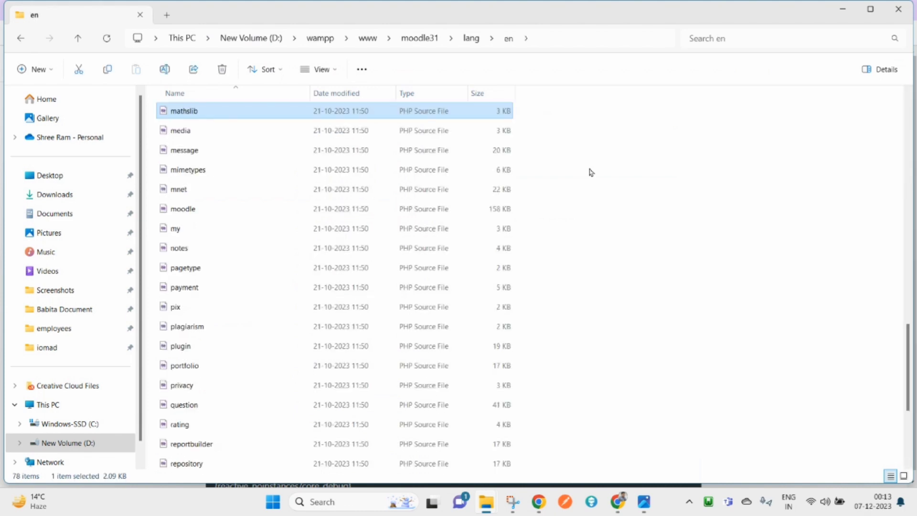
key("Down")
key("Down")
key("Down")
key("Down")
key("Down")
key("Return")
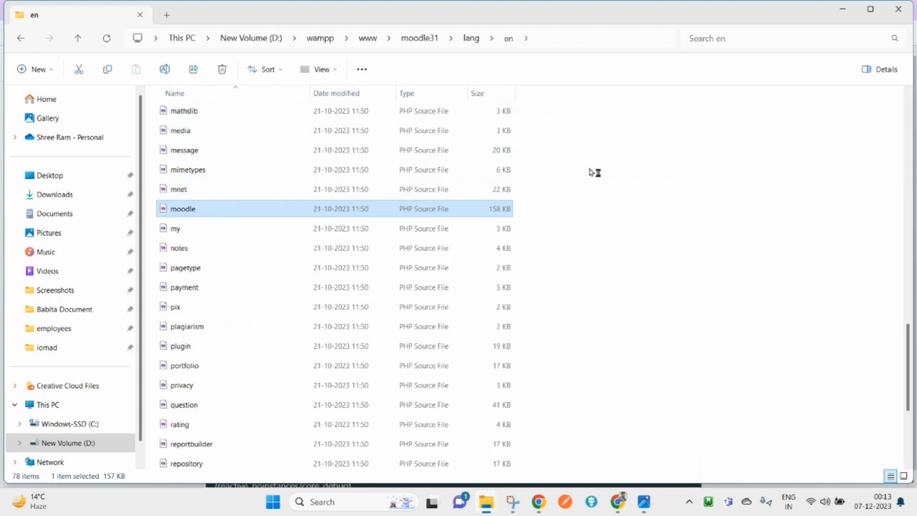
key("alt+Tab")
key("alt+Tab")
key("alt+Tab")
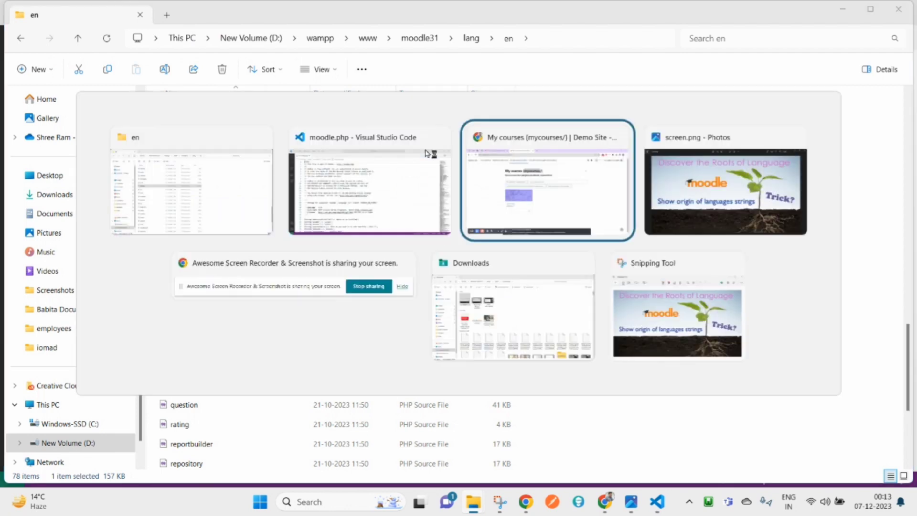
left_click(661, 502)
Search moodle.php for mycourses, dismiss the notifications, and go to the $string['mycourses'] definition
key("ctrl+f")
key("ctrl+v")
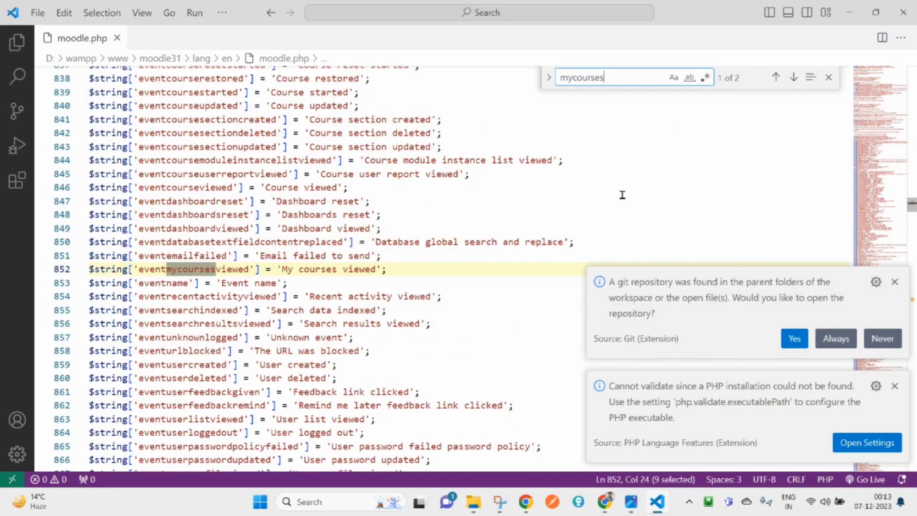
left_click(895, 282)
left_click(894, 386)
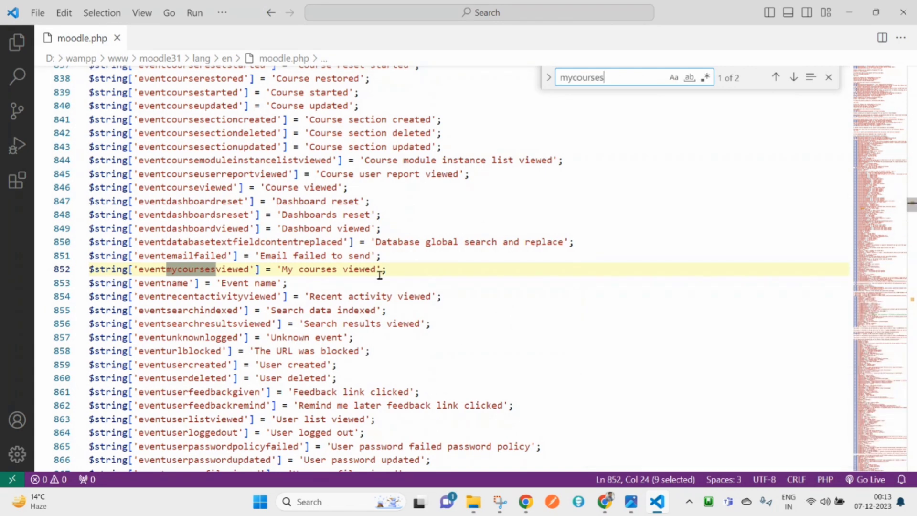
left_click(793, 77)
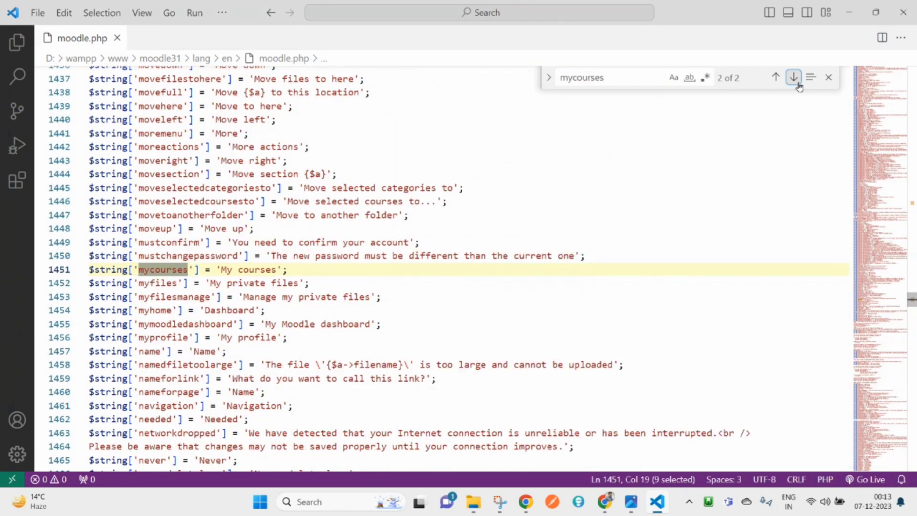
Change the mycourses string value to 'My courses - Modified' and save the file
double_click(167, 269)
left_click(279, 269)
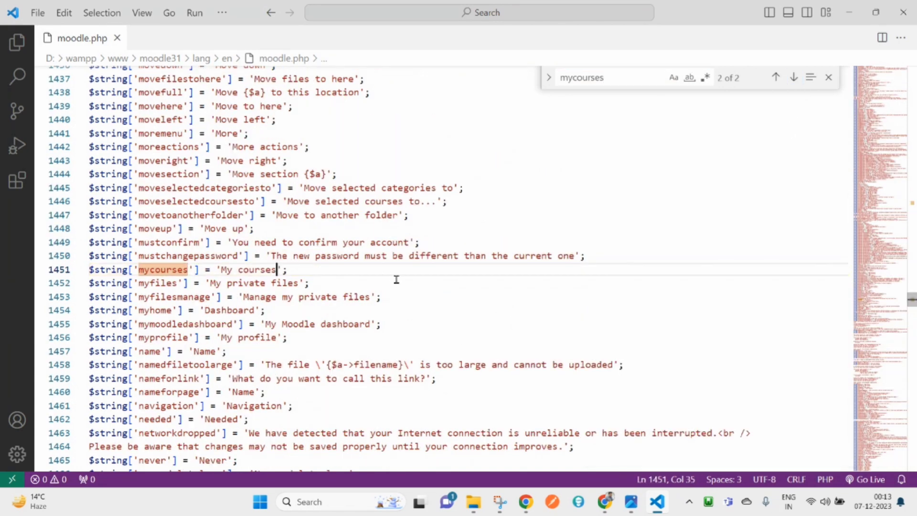
type("11")
key("BackSpace")
key("BackSpace")
type("- Modified")
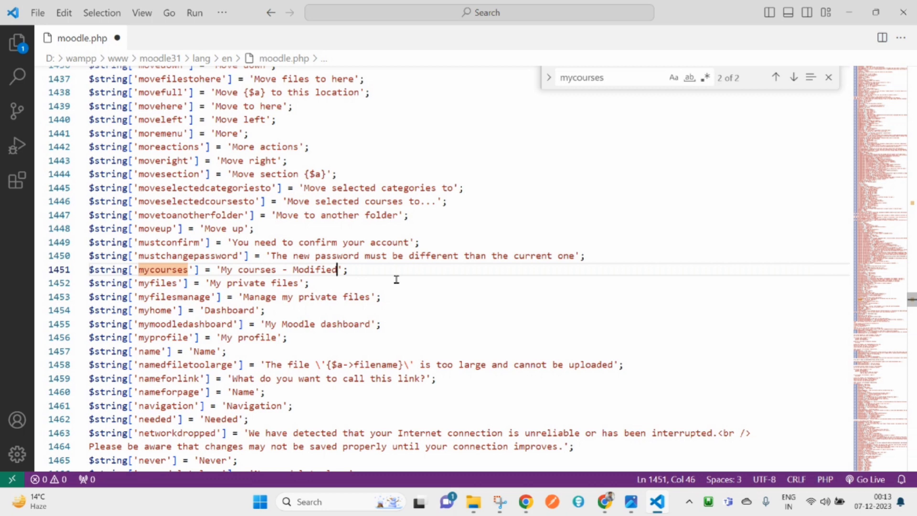
key("ctrl+s")
Switch to the Moodle My courses page in Chrome, reload it, and check the heading text and its mycourses identifier
double_click(343, 122)
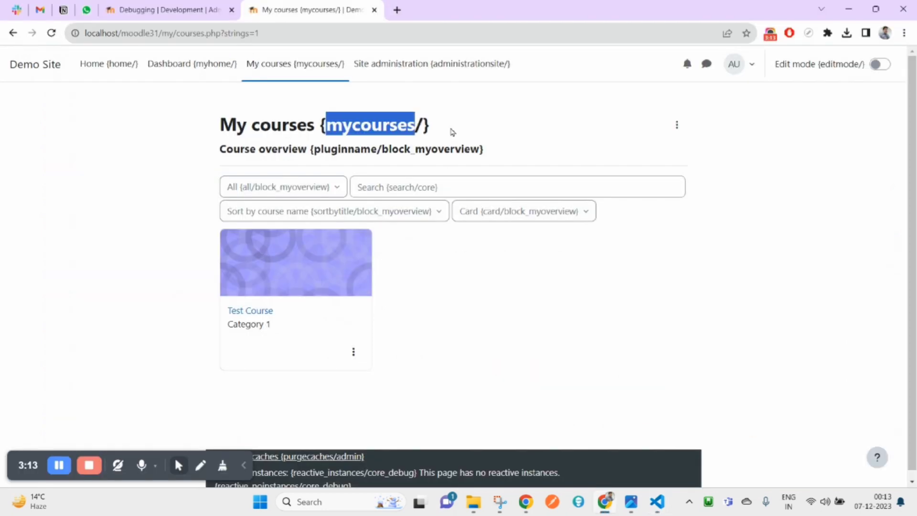
left_click(452, 106)
right_click(453, 106)
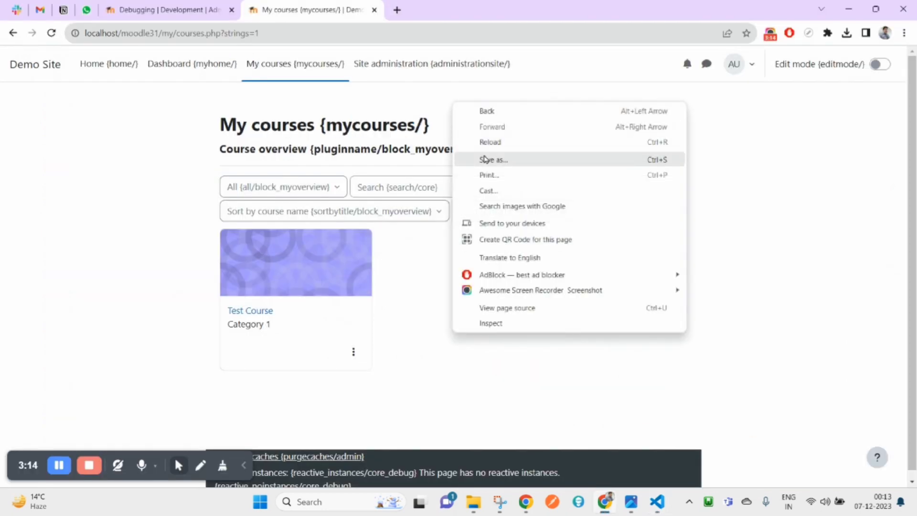
left_click(477, 140)
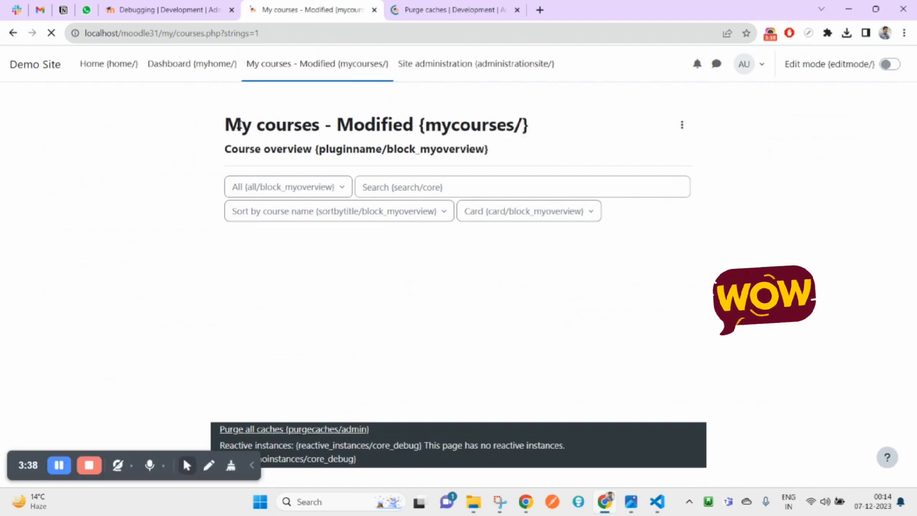
left_click_drag(224, 125, 410, 125)
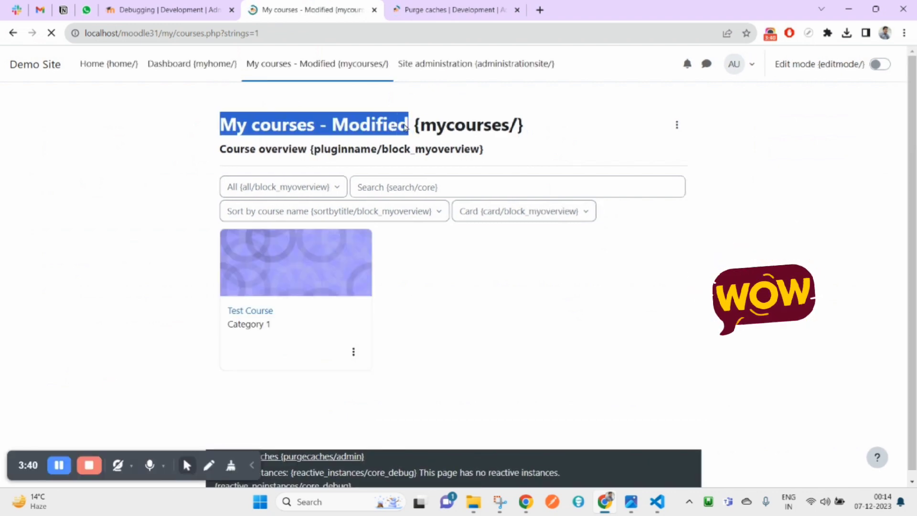
double_click(463, 125)
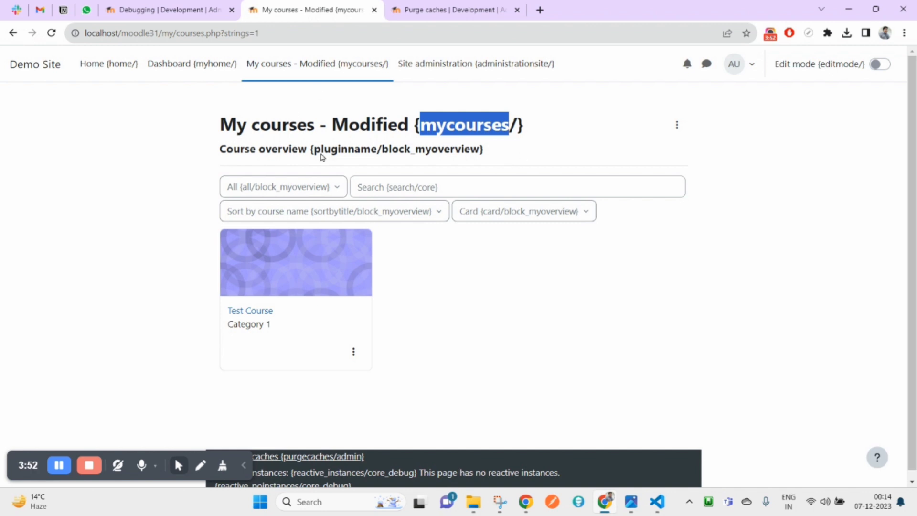
Switch to Visual Studio Code, search moodle.php for 'My courses', and go through the matches
left_click(657, 502)
left_click(17, 43)
left_click(623, 153)
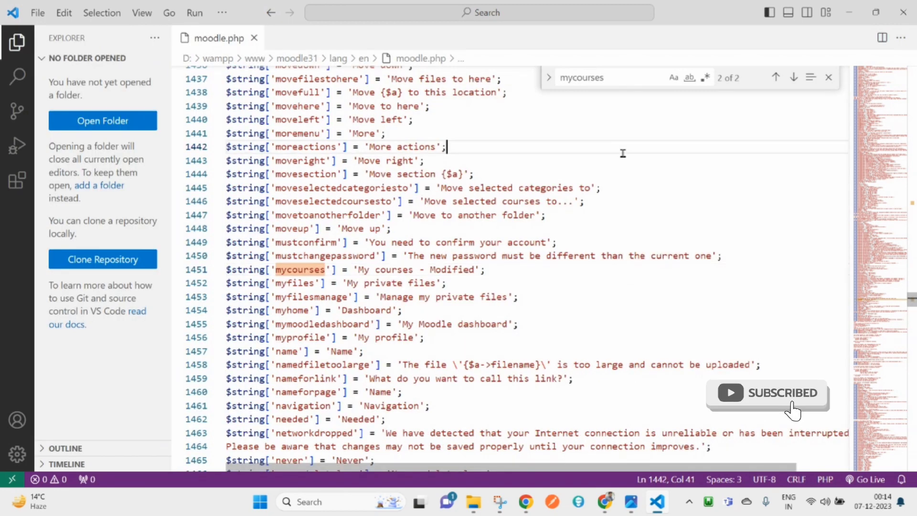
key("ctrl+f")
type("My courses")
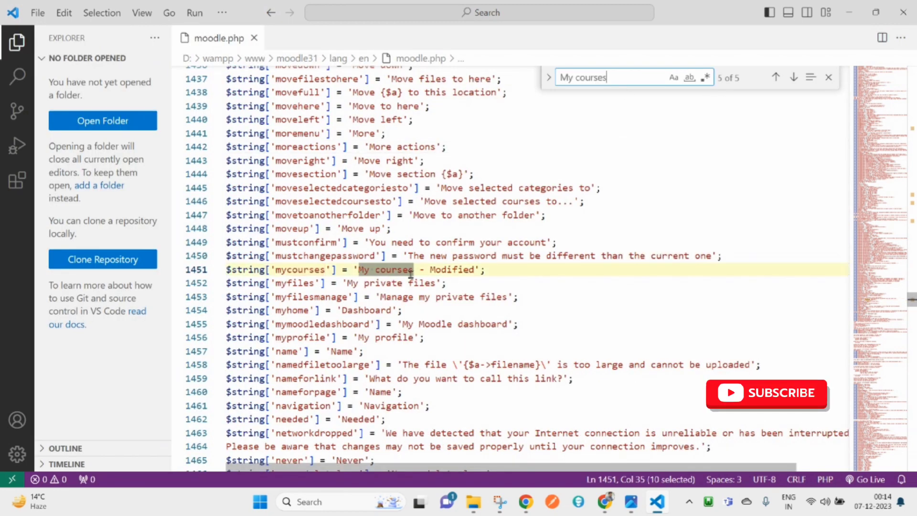
left_click(622, 179)
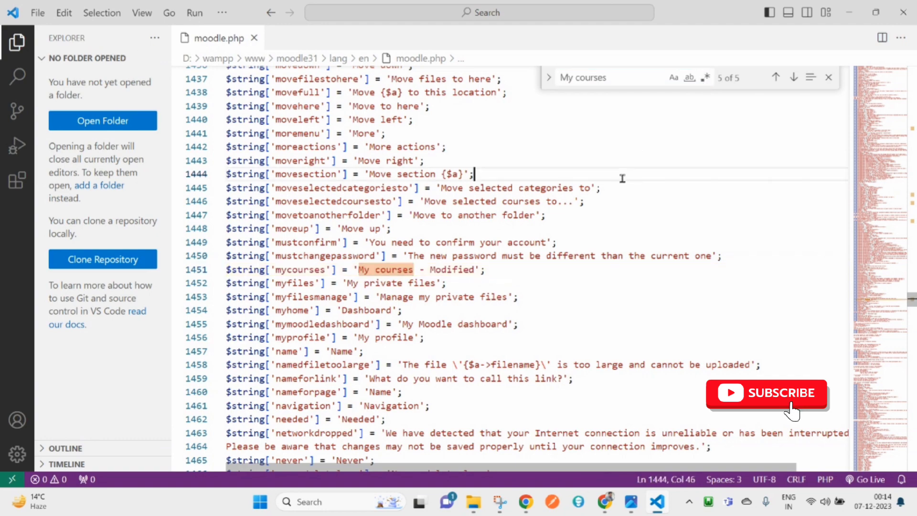
left_click(793, 78)
left_click(793, 77)
left_click(793, 78)
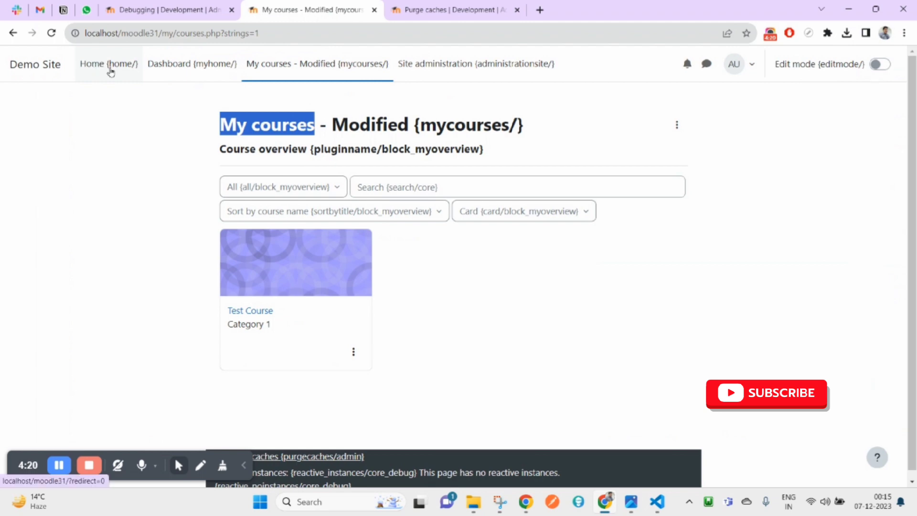
Check the Home navigation label's identifier in Chrome, and search moodle.php in Visual Studio Code for 'home' in single quotes
left_click(137, 69)
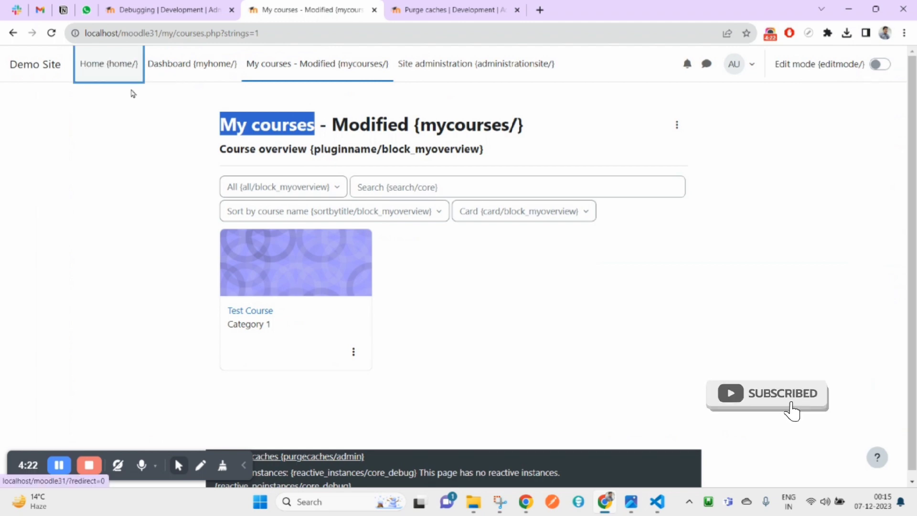
key("alt+Tab")
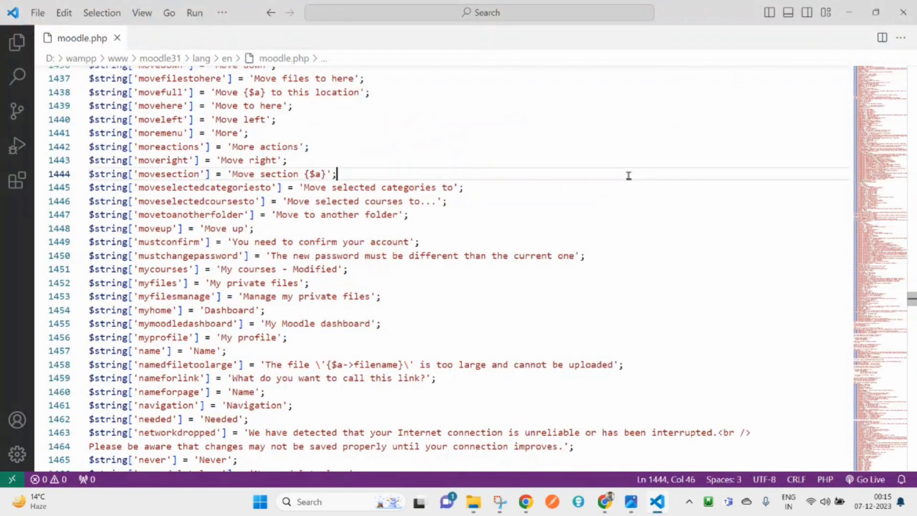
key("ctrl+f")
type("''")
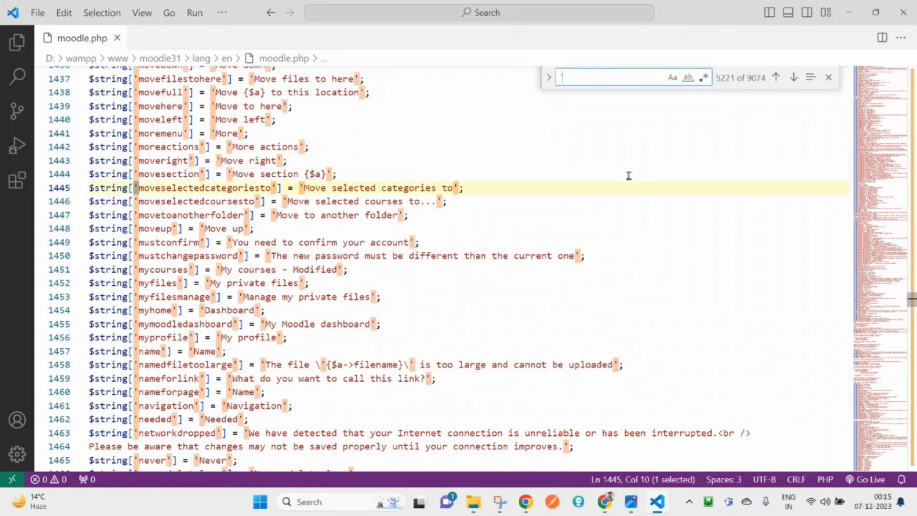
type("e")
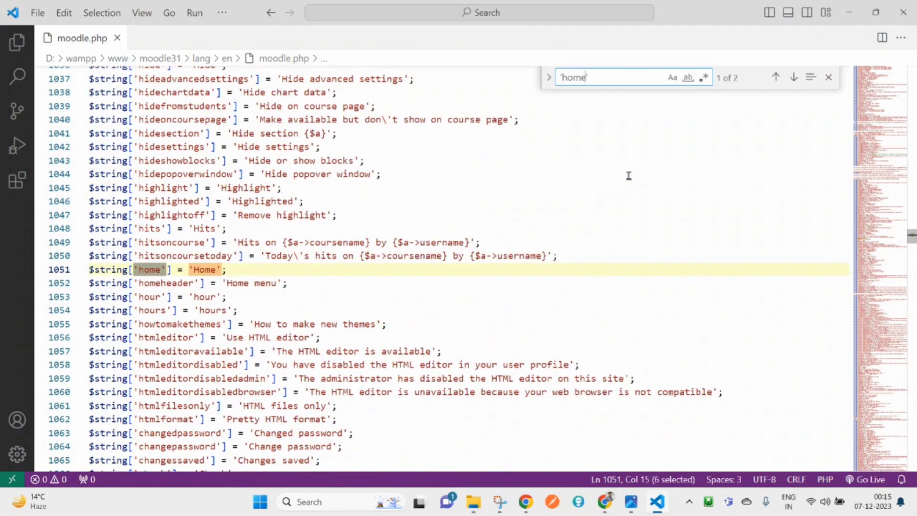
Inspect the Dashboard navigation label in Chrome, and search moodle.php in Visual Studio Code for 'myhome' in single quotes
key("alt+Tab")
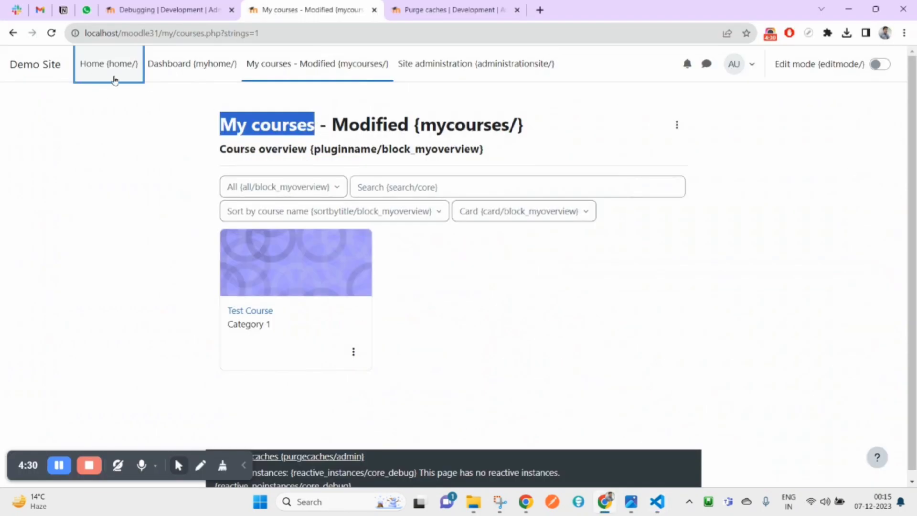
right_click(203, 68)
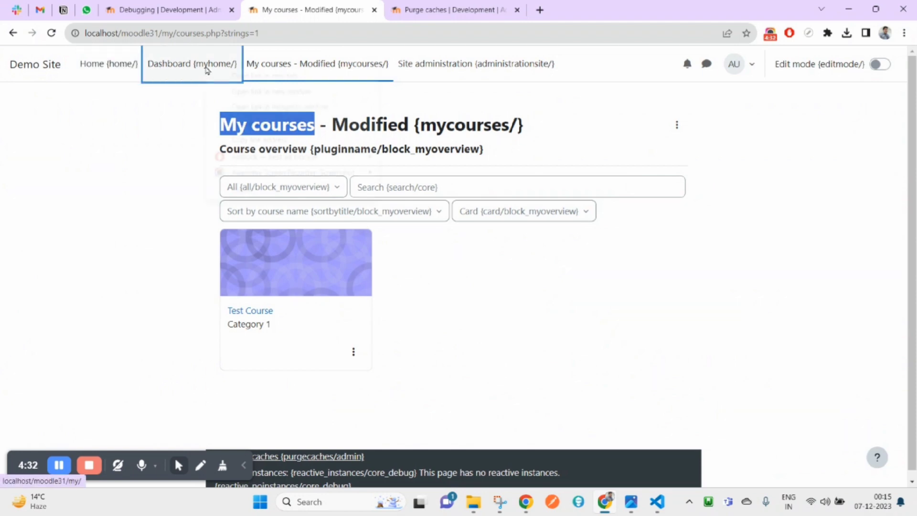
left_click(246, 191)
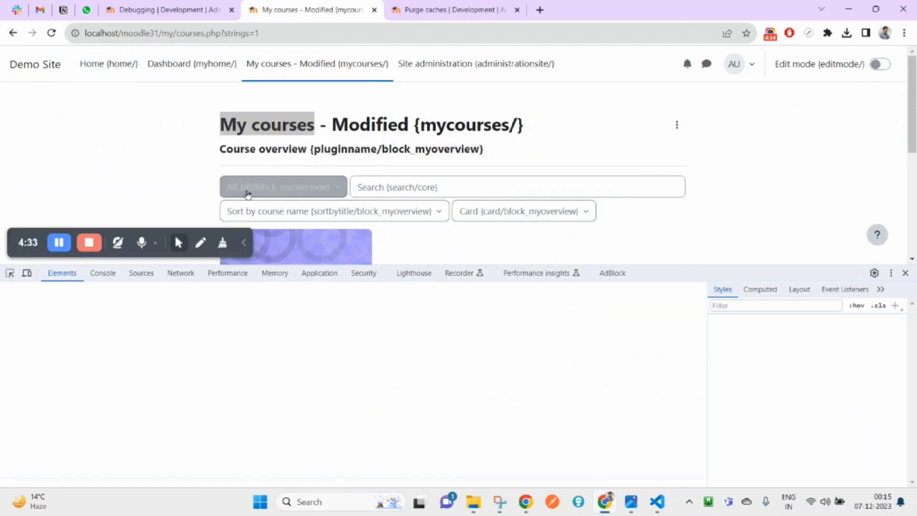
key("alt+Tab")
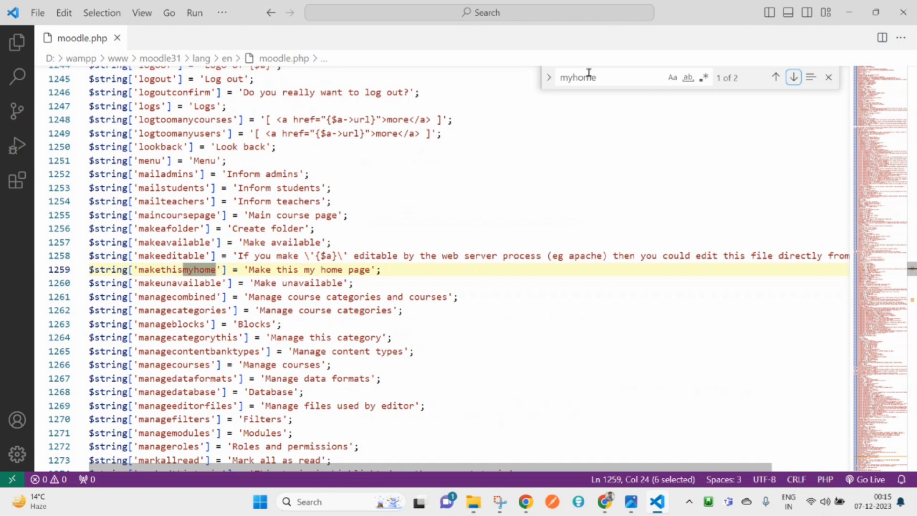
left_click(623, 74)
type("'")
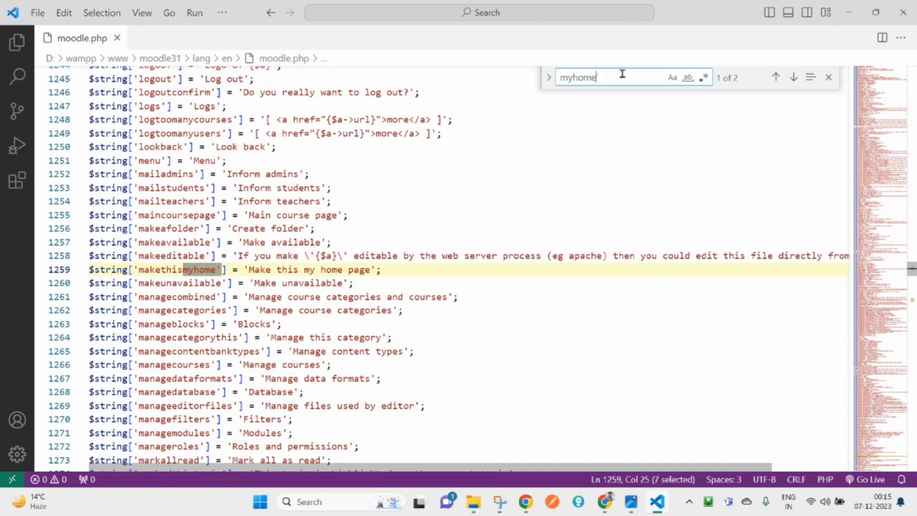
key("Home")
type("'")
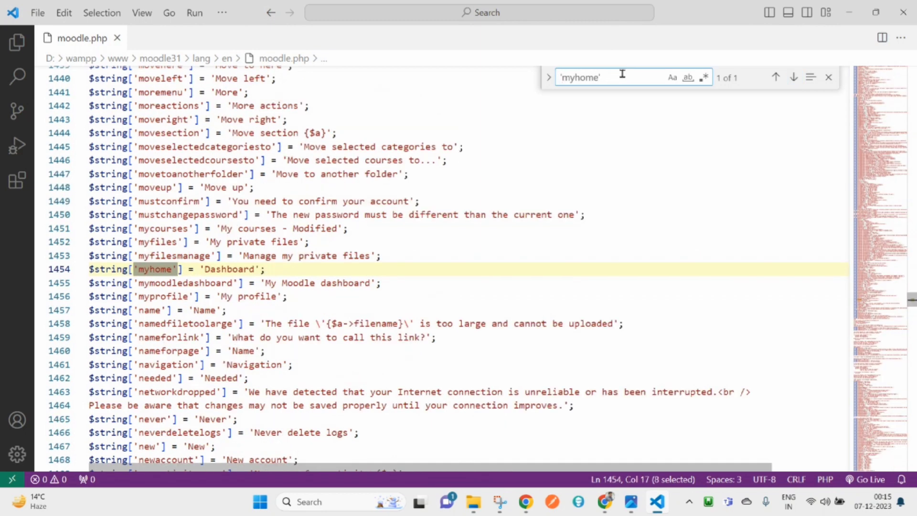
Return to Chrome, close the developer tools, and examine the pluginname/block_myoverview identifier beside Course overview
key("alt+Tab")
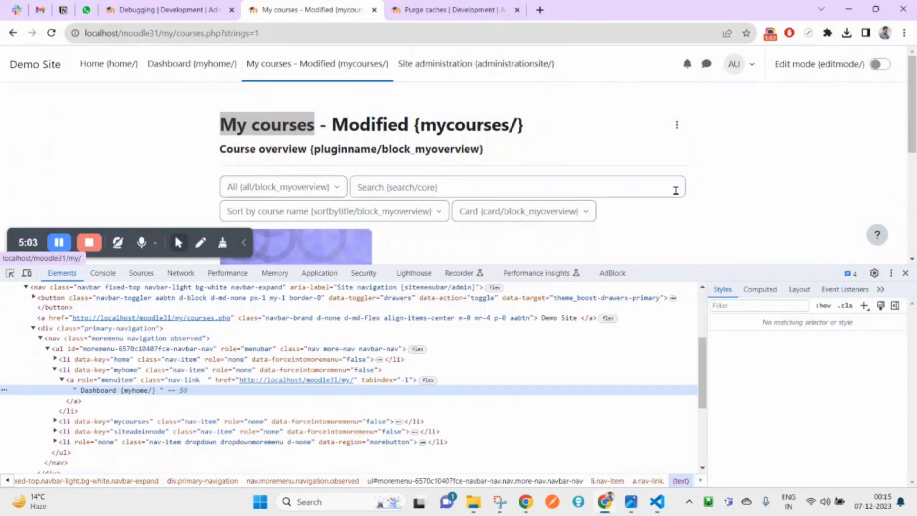
left_click(905, 273)
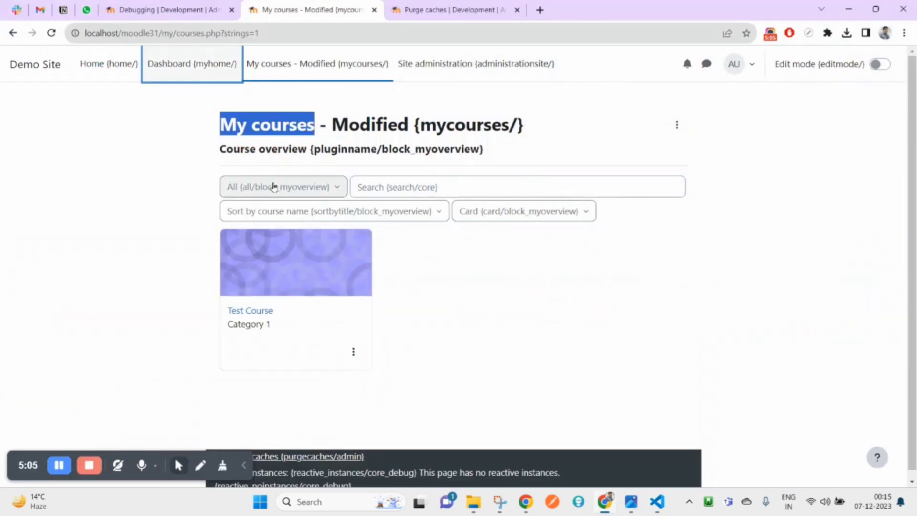
left_click_drag(220, 149, 306, 150)
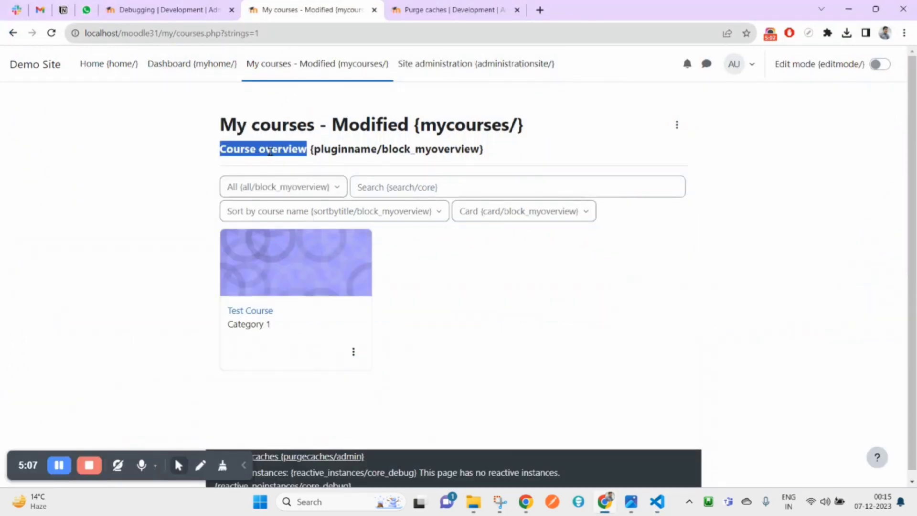
double_click(343, 151)
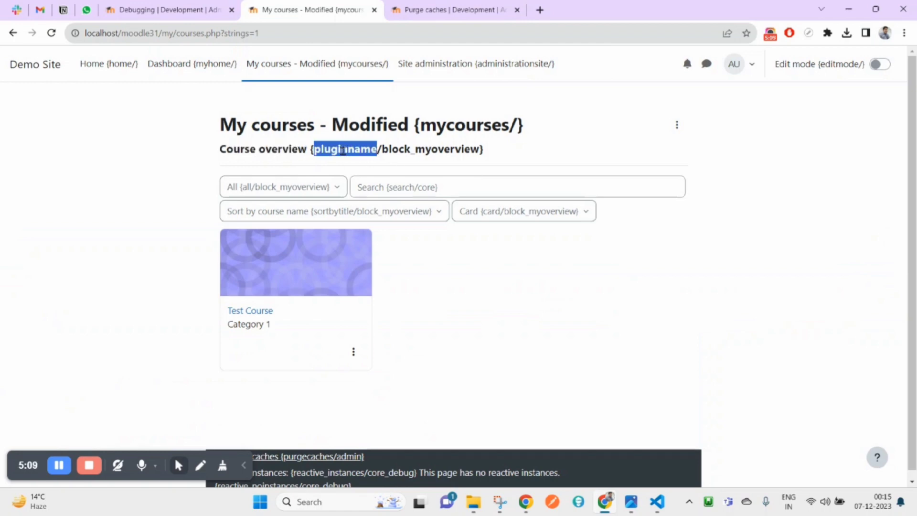
double_click(409, 151)
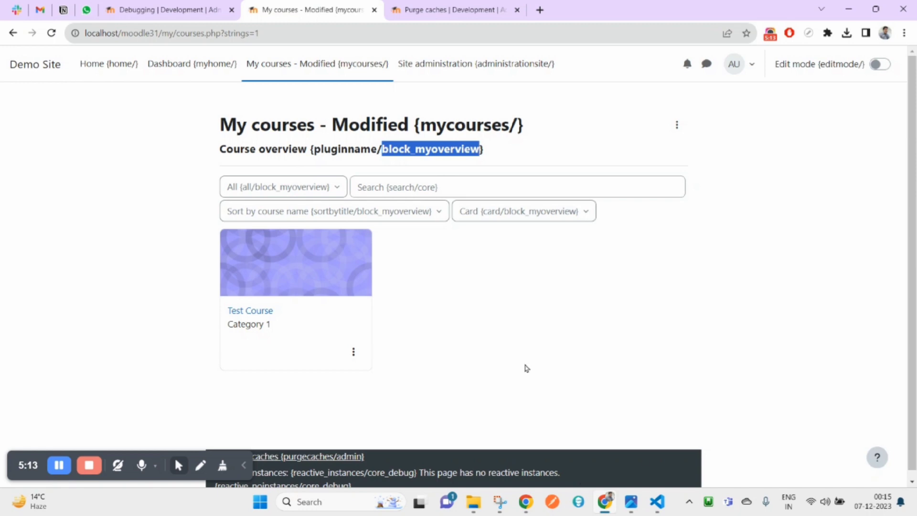
left_click(392, 146)
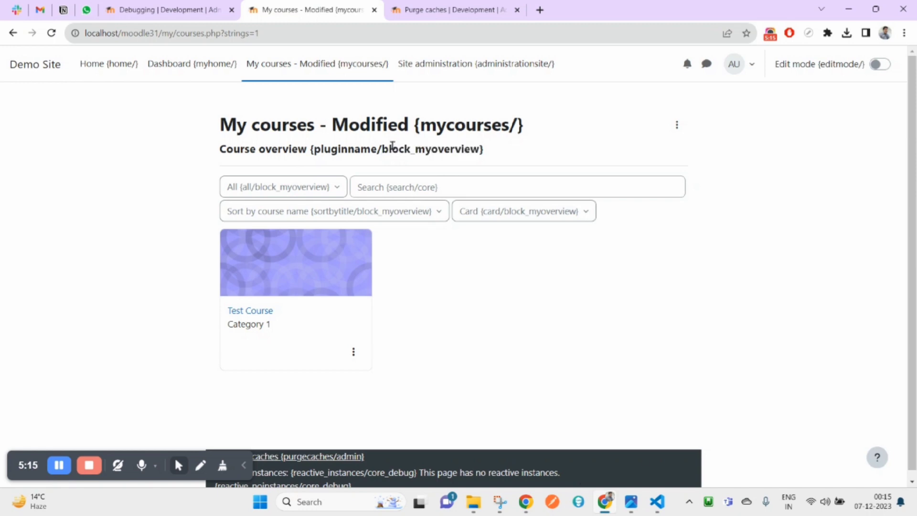
left_click_drag(379, 149, 418, 148)
Switch to File Explorer and open the myoverview folder inside moodle31\blocks
key("alt+Tab")
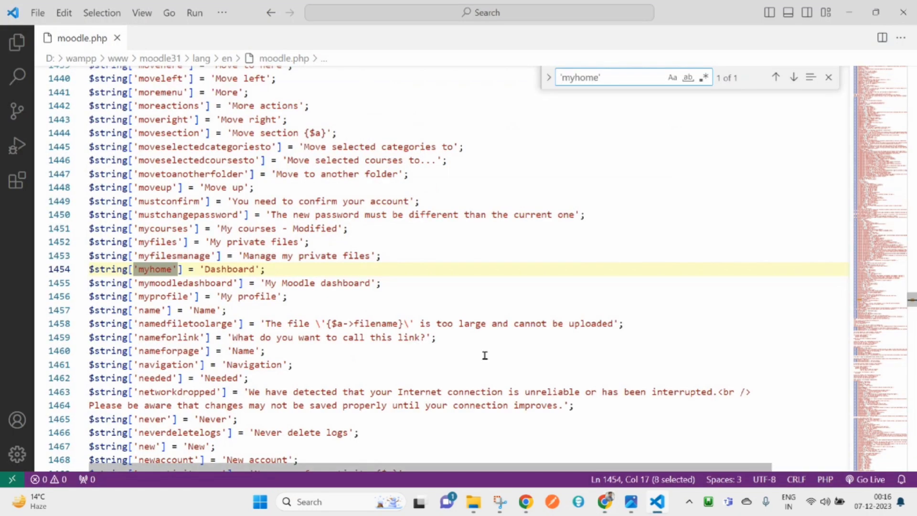
key("alt+Tab")
key("alt+Tab")
key("alt+Tab")
key("alt+Tab")
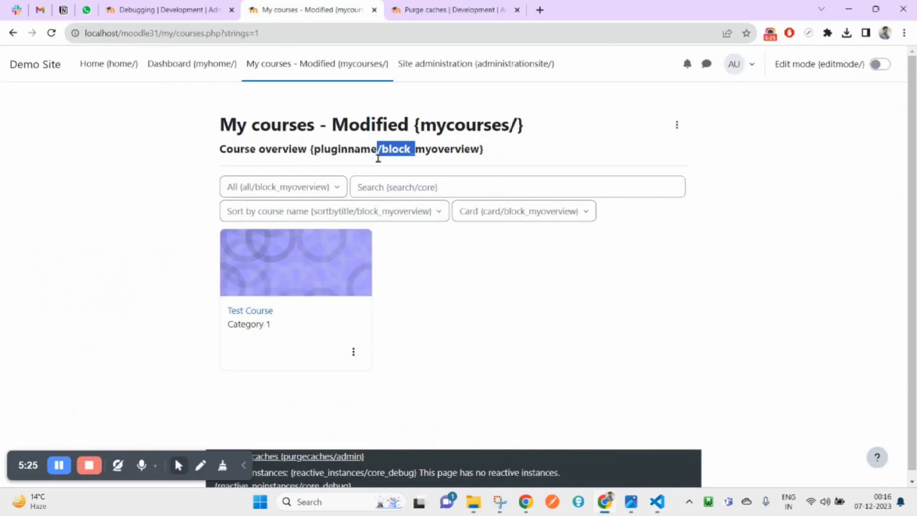
key("alt+Tab")
key("alt+Tab")
key("alt+Tab")
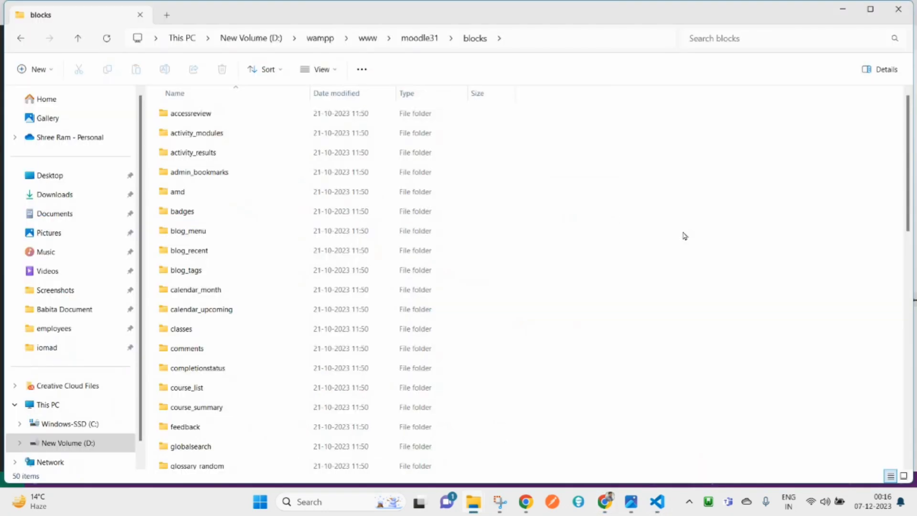
type("my")
key("Return")
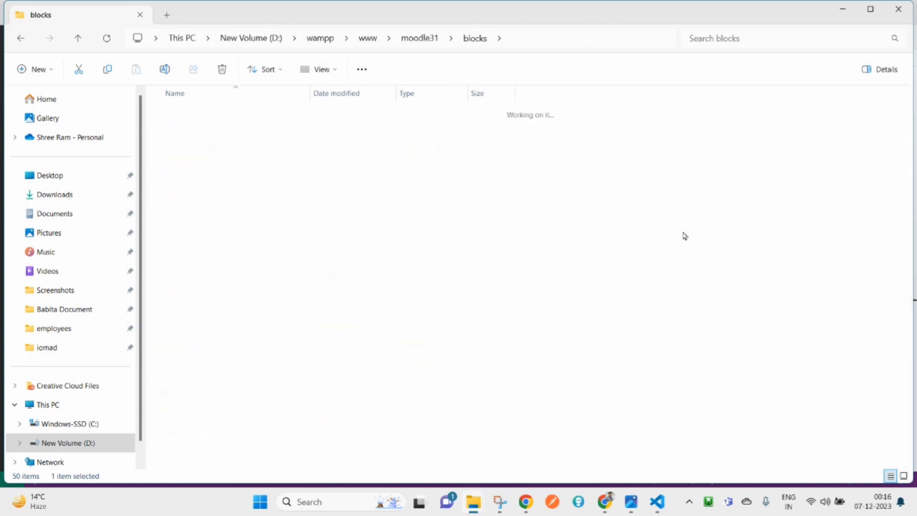
Recheck the Course overview label's pluginname identifier in Chrome, and return to the myoverview folder in File Explorer
key("alt+Tab")
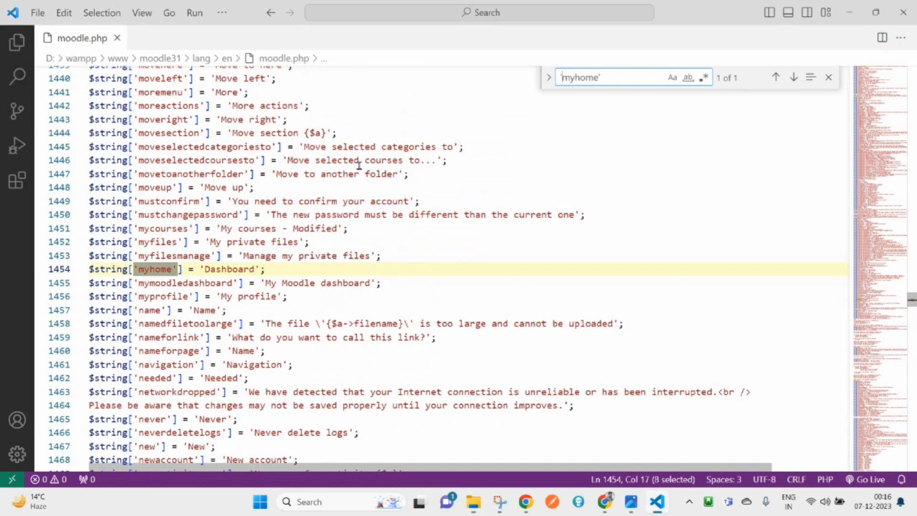
key("alt+Tab")
key("alt+Tab")
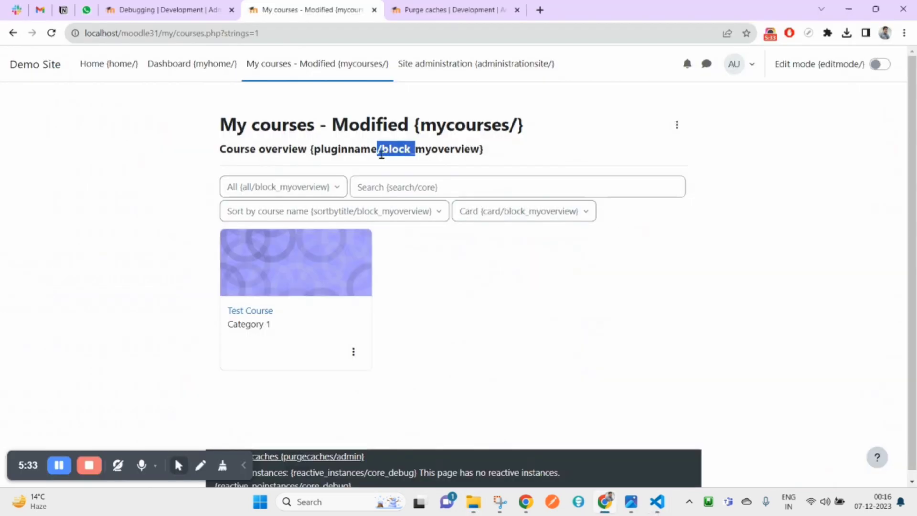
double_click(337, 150)
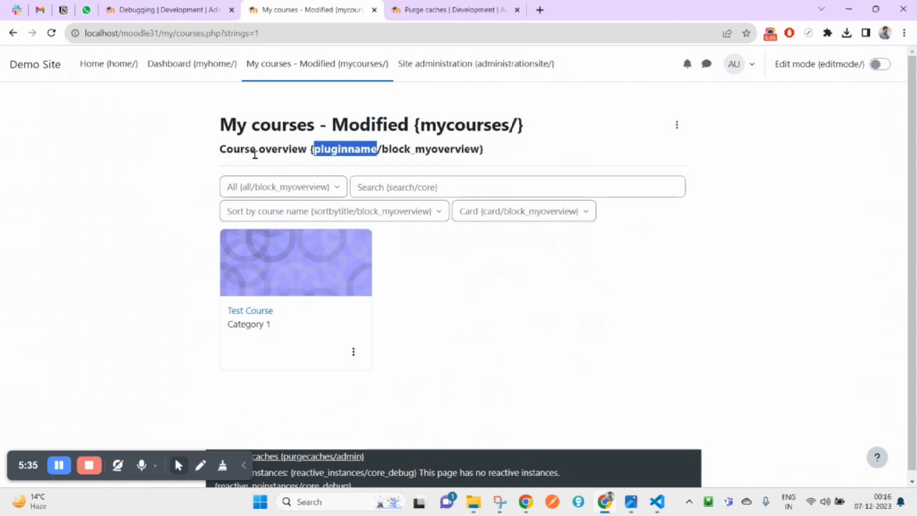
left_click_drag(222, 149, 298, 151)
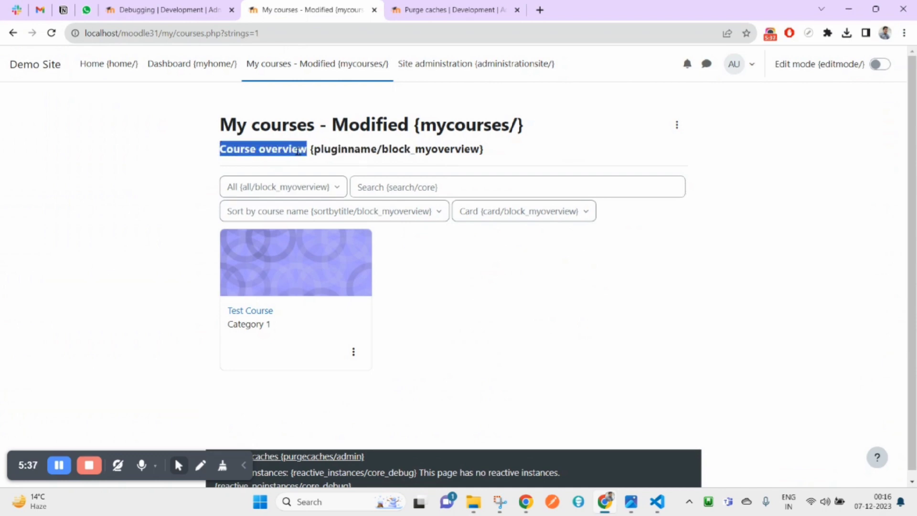
double_click(317, 150)
key("alt+Tab")
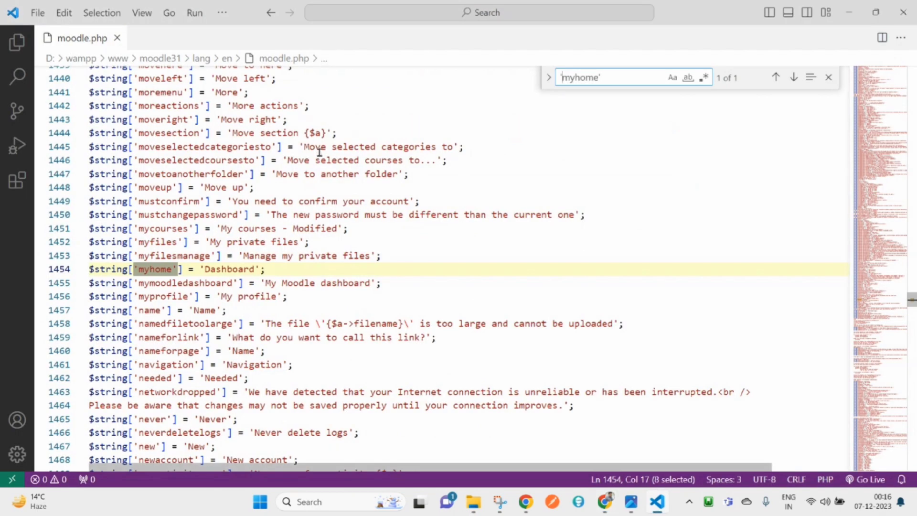
key("alt+Tab")
left_click(553, 200)
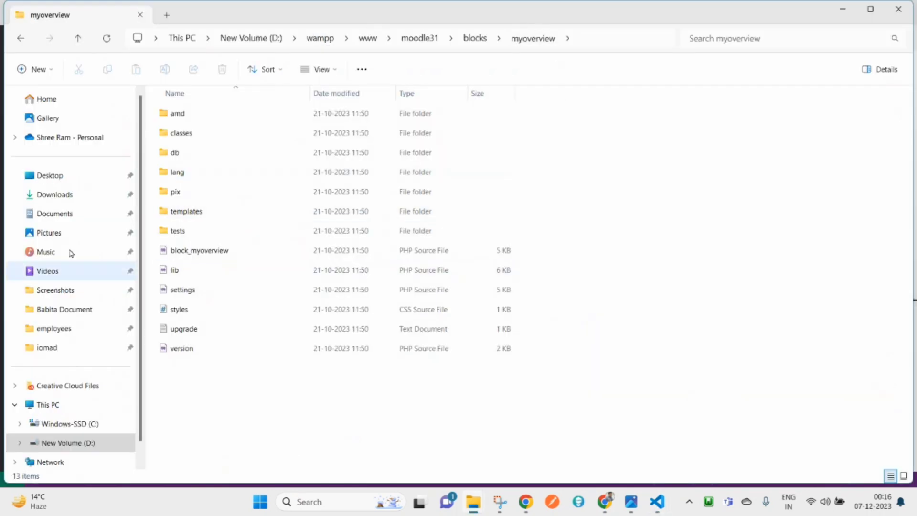
Open the lang\en folder inside myoverview and bring its block_myoverview PHP file into Visual Studio Code
left_click(185, 174)
double_click(186, 174)
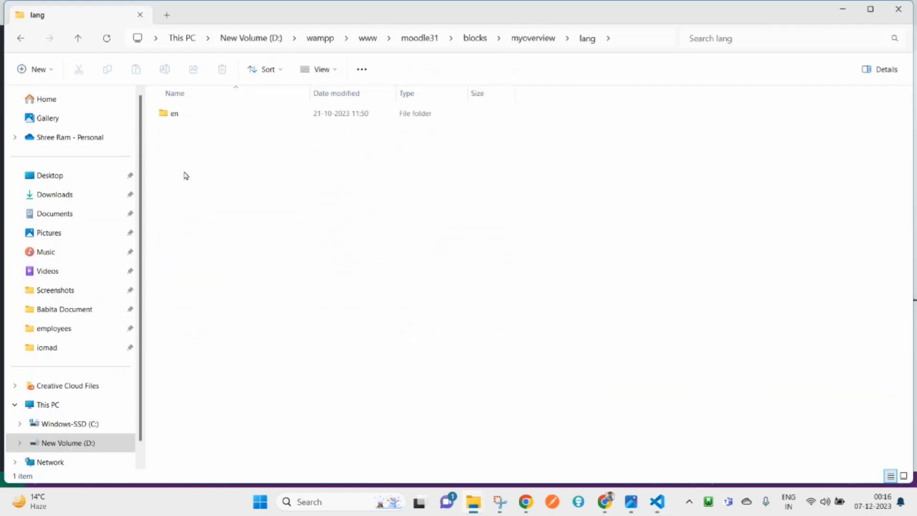
double_click(211, 117)
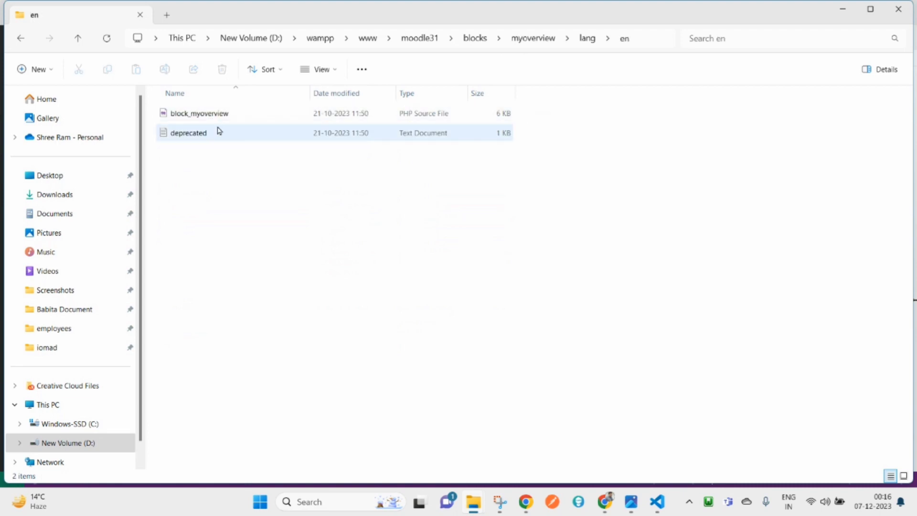
left_click(196, 118)
left_click_drag(196, 118, 469, 118)
key("alt+Tab")
key("alt+Tab")
key("alt+Tab")
key("alt+Tab")
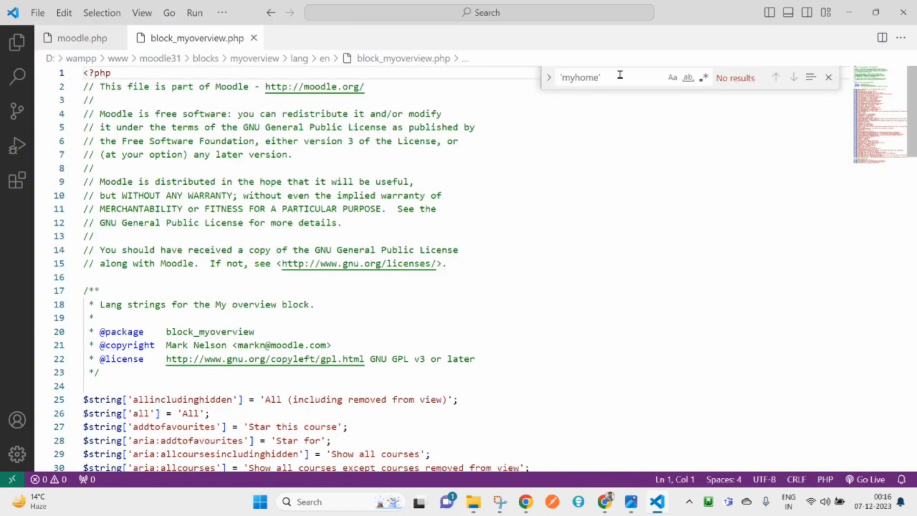
Find 'pluginname' in block_myoverview.php, change its string to 'Course overview - Modified', and save the file
double_click(584, 77)
type("pluginname")
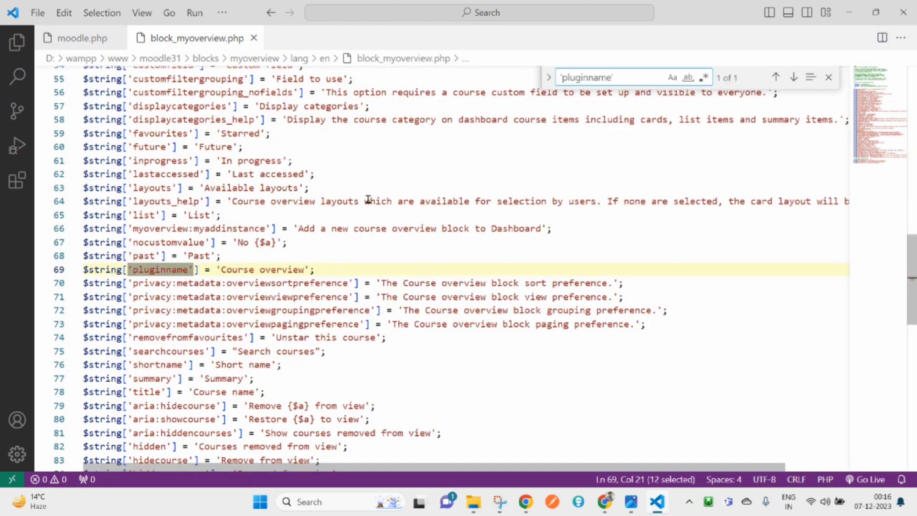
left_click(303, 271)
type("- Modi")
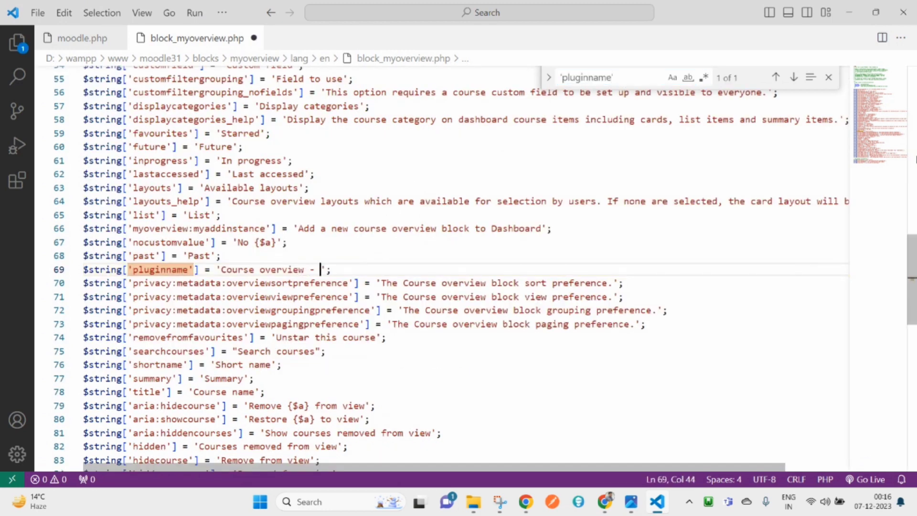
type("fed")
key("BackSpace")
key("BackSpace")
type("ied")
key("ctrl+s")
Switch to Chrome, reload the My courses page, and recheck the edited pluginname string in Visual Studio Code
key("alt+Tab")
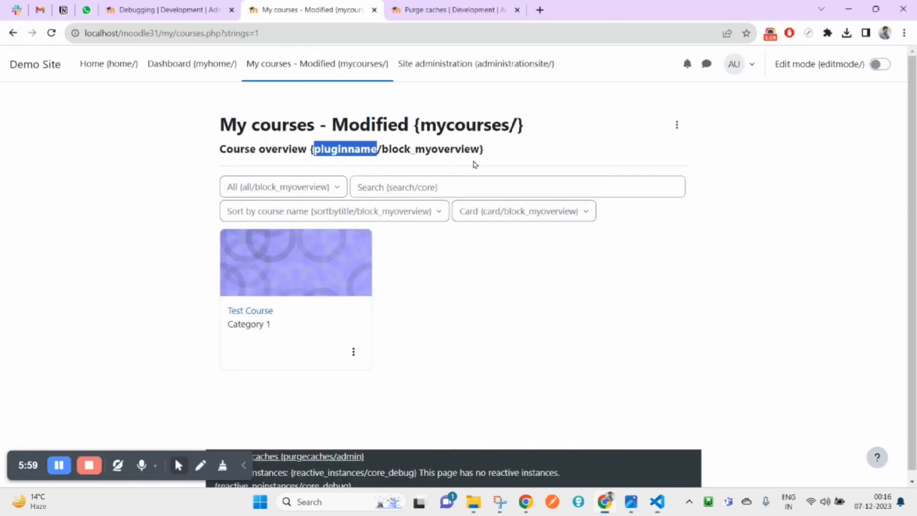
right_click(460, 106)
left_click(505, 148)
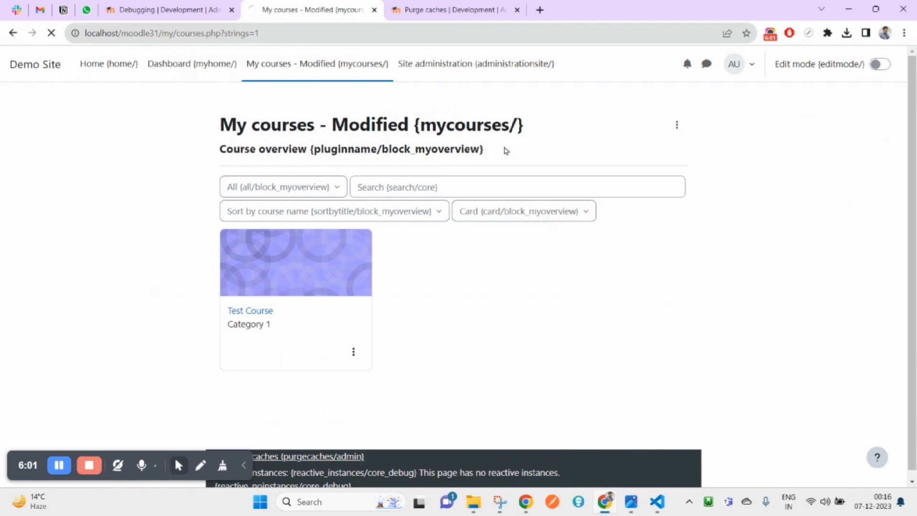
key("alt+Tab")
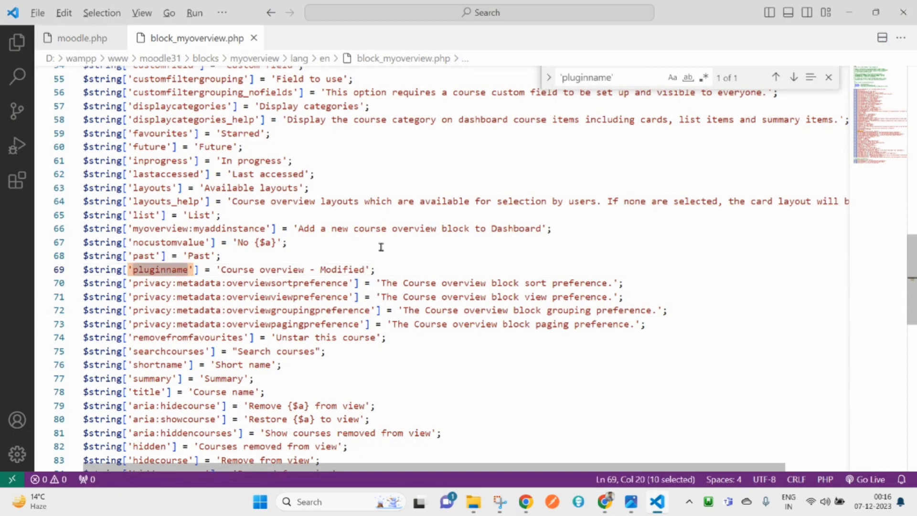
Return to Chrome and purge all Moodle caches from the Purge caches page
key("alt+Tab")
left_click(421, 6)
left_click(296, 343)
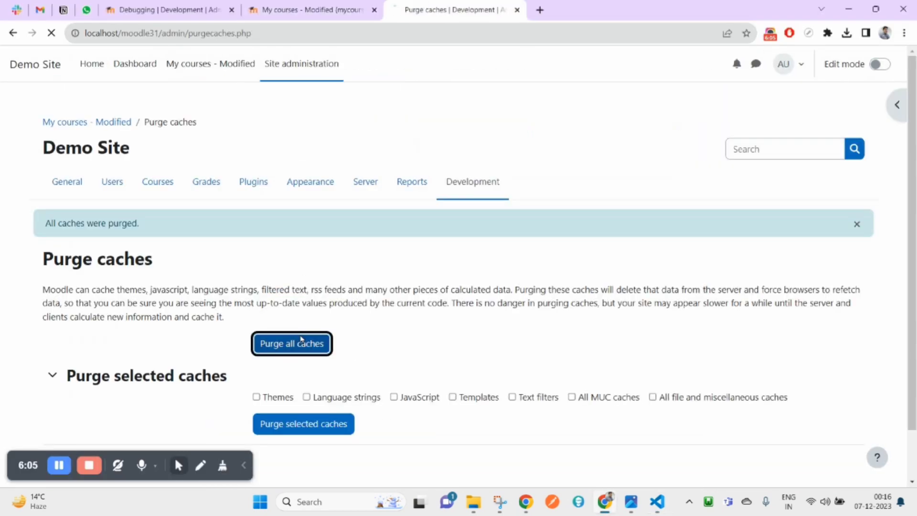
Compare the Course overview label on the My courses page with the edited pluginname string in Visual Studio Code, and return to Chrome
left_click(319, 6)
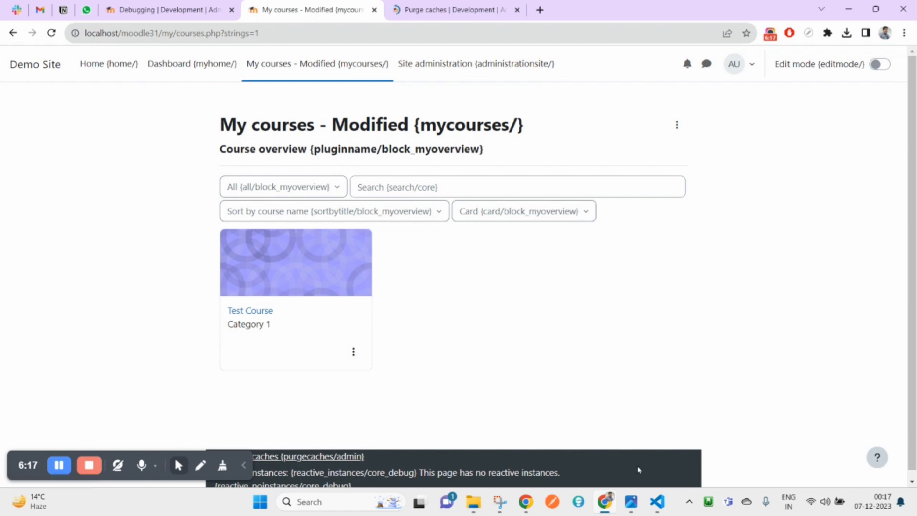
left_click(657, 501)
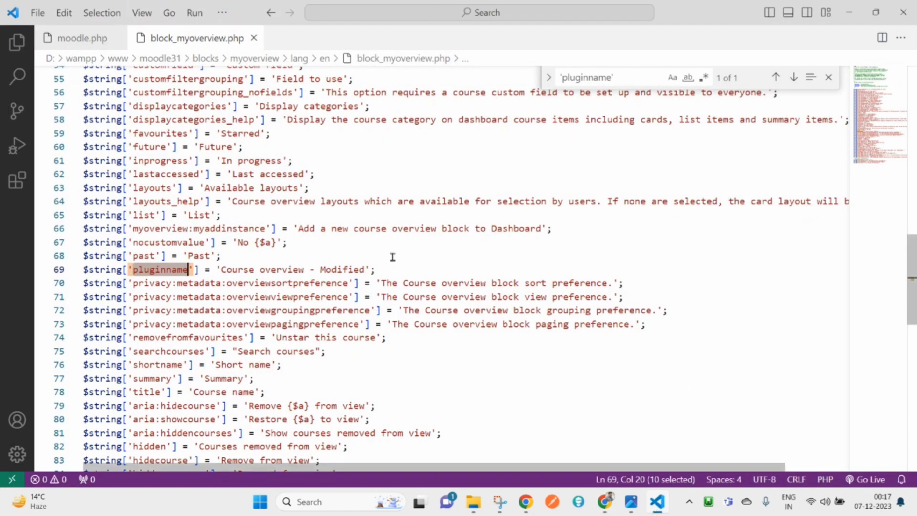
key("alt+Tab")
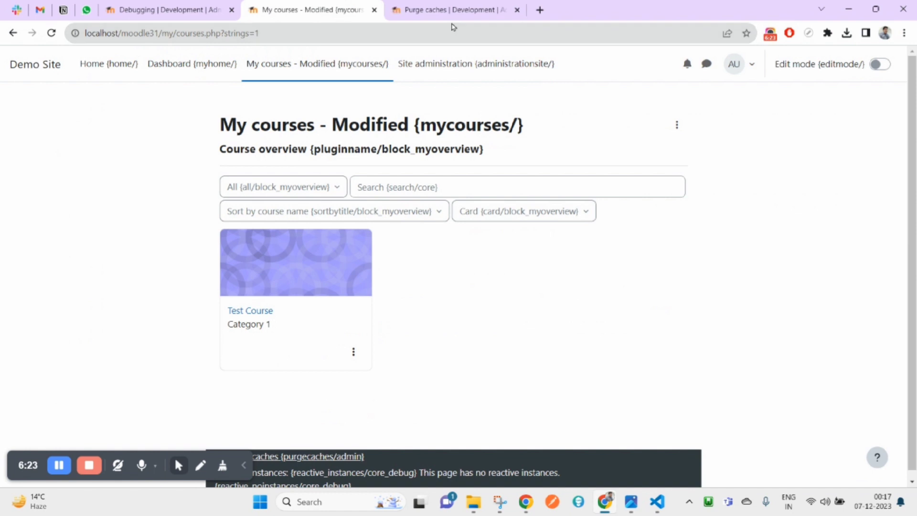
Search Moodle's site administration for 'language custom' and open the Language customisation page
left_click(435, 10)
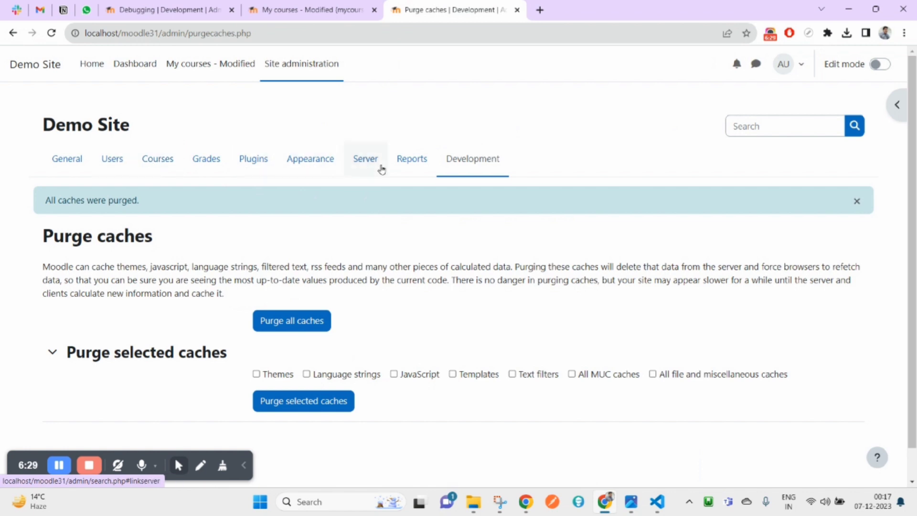
left_click(768, 124)
type("language")
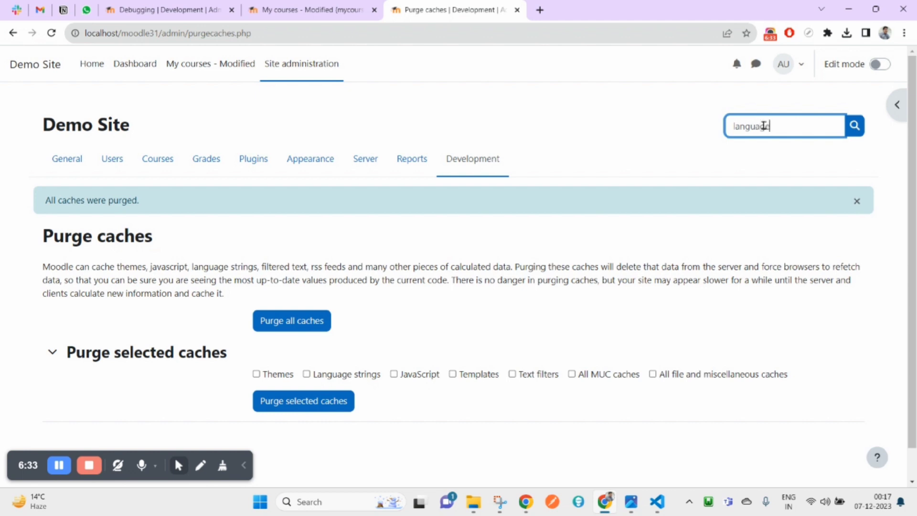
type(" customo")
key("Return")
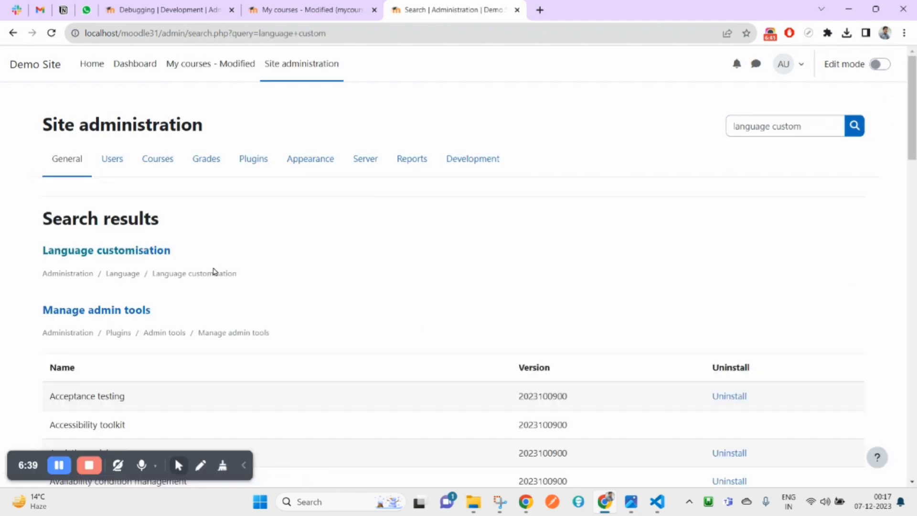
left_click(90, 255)
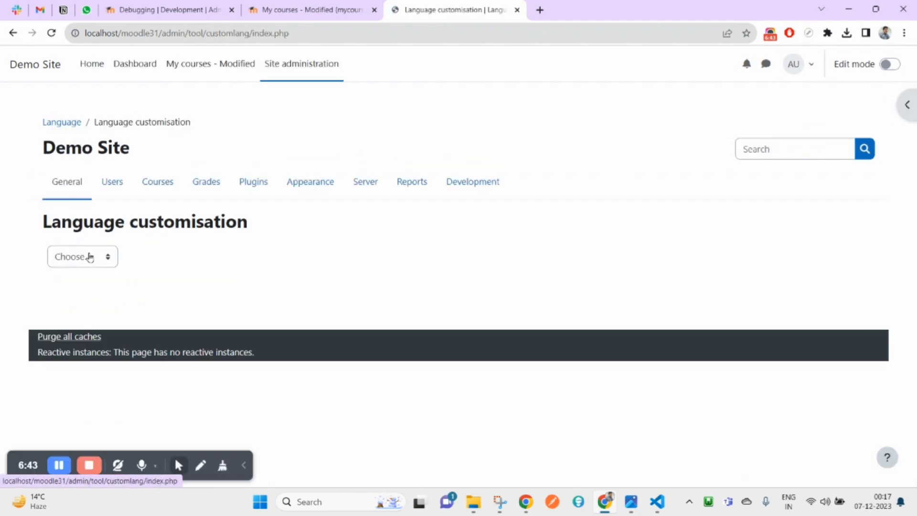
Choose English (en) for language customisation and open its language pack for editing
left_click(60, 258)
left_click(70, 287)
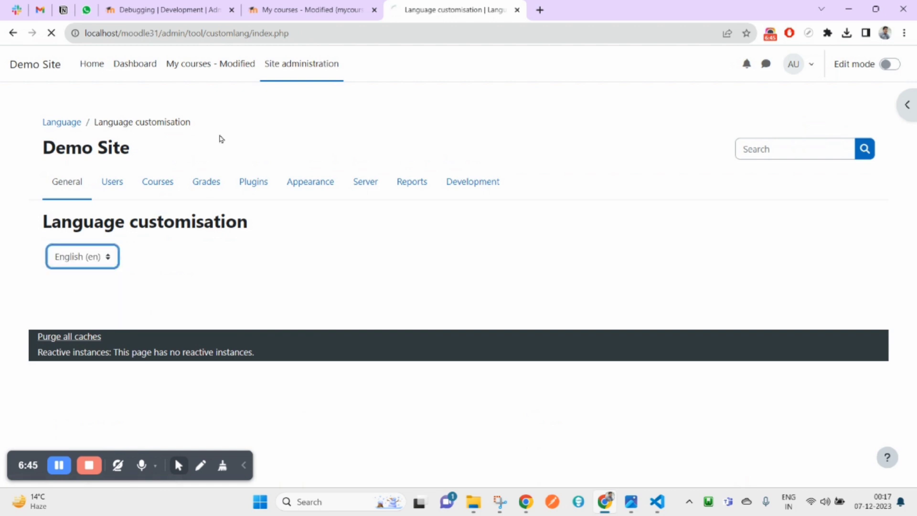
left_click(325, 9)
left_click(411, 7)
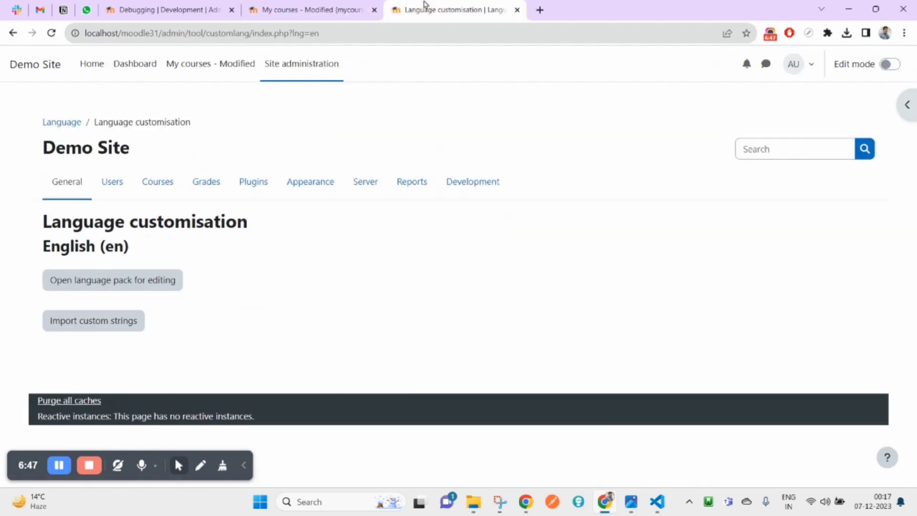
left_click(107, 283)
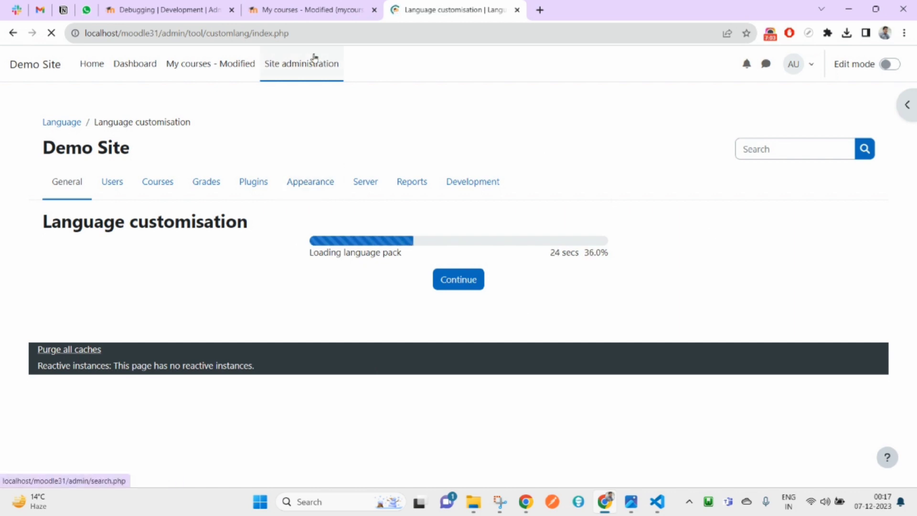
Examine the Course overview label's pluginname identifier and block_myoverview.php in Visual Studio Code, and return to Language customisation in Chrome
left_click(307, 11)
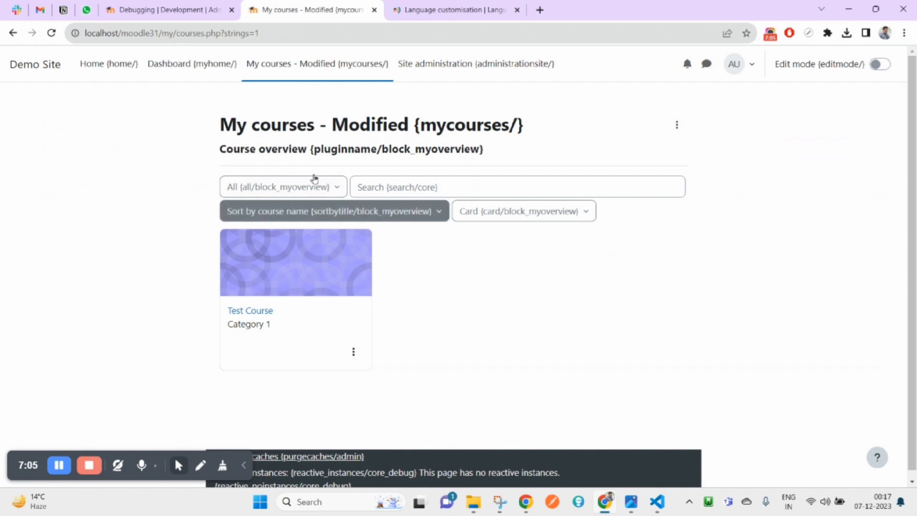
double_click(339, 145)
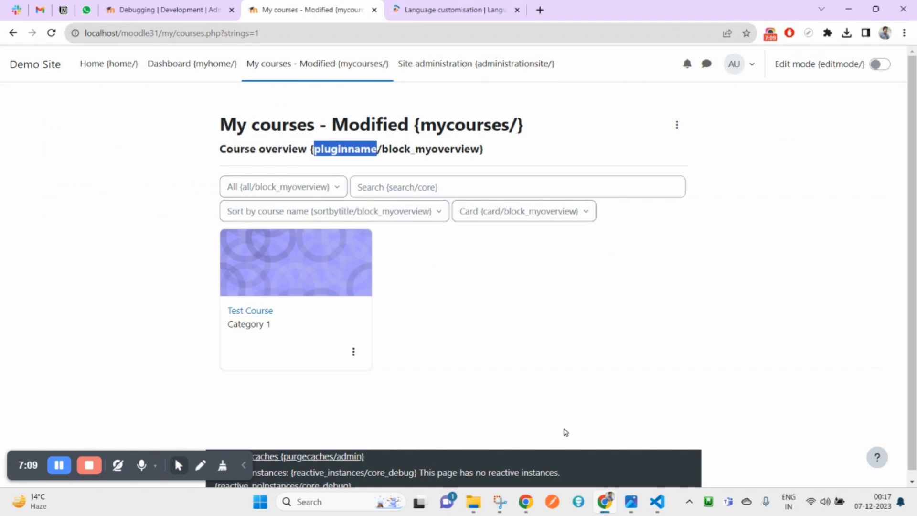
left_click(657, 502)
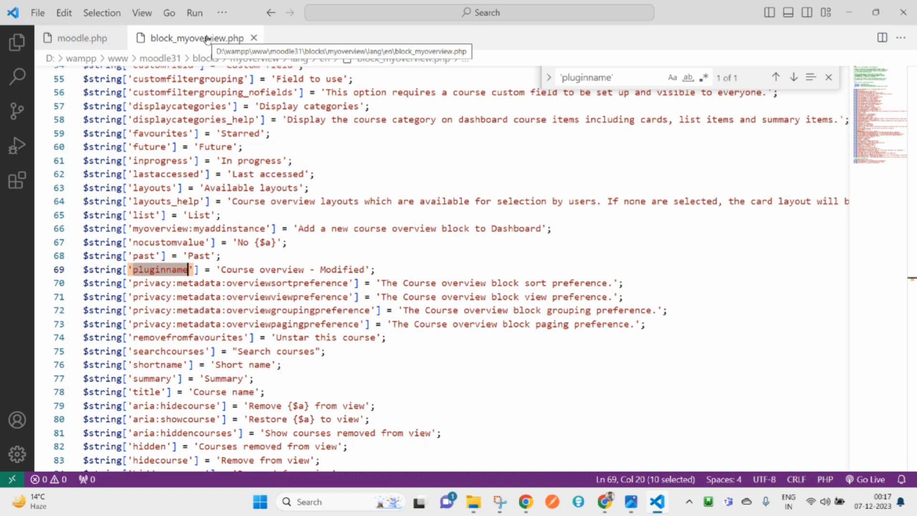
left_click(605, 501)
left_click(446, 8)
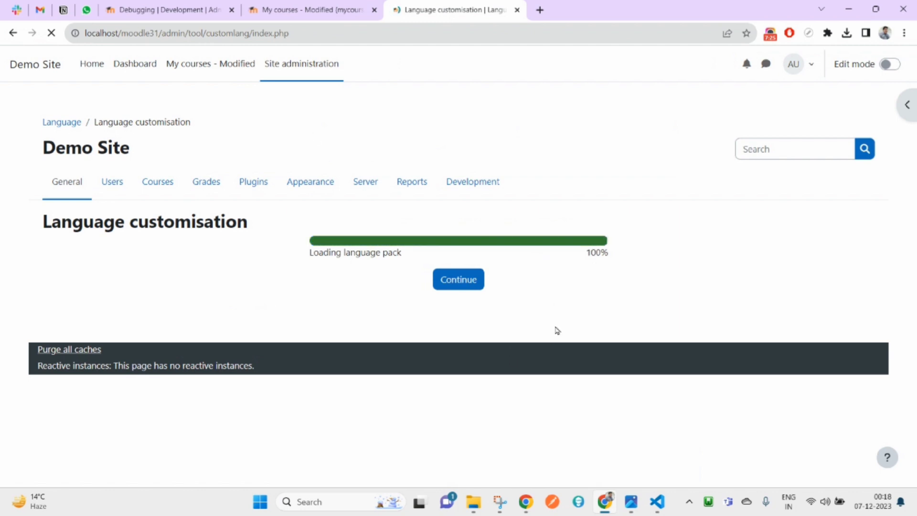
Continue to the language pack editor and select the core moodle.php component in the string filter
left_click(459, 281)
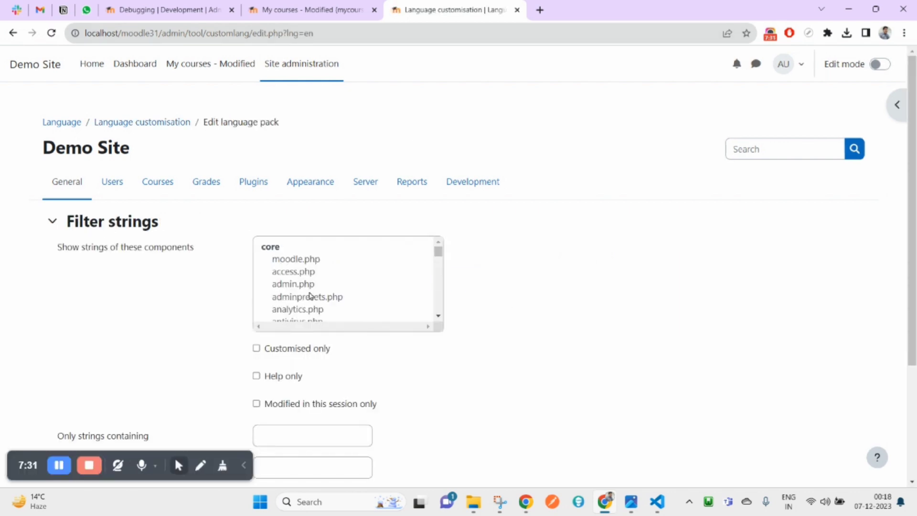
left_click(294, 264)
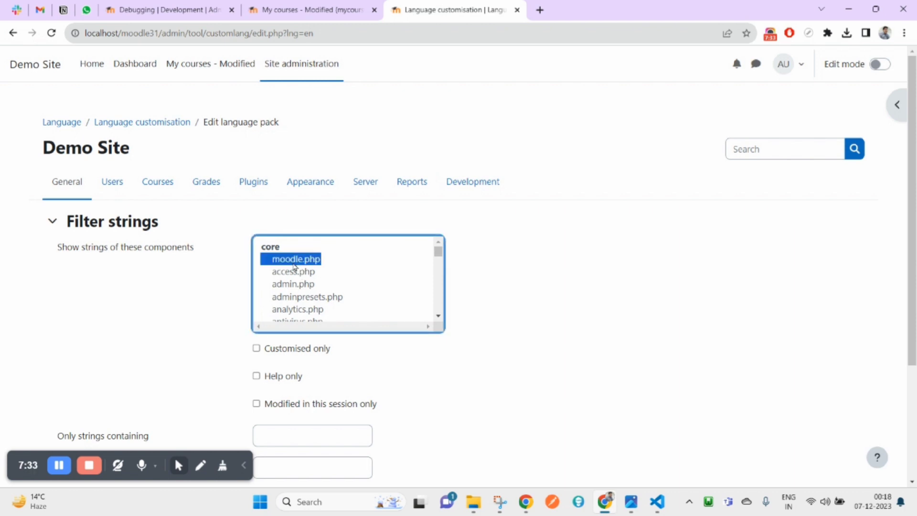
scroll(330, 315, "down", 3)
scroll(341, 321, "up", 3)
scroll(630, 291, "down", 3)
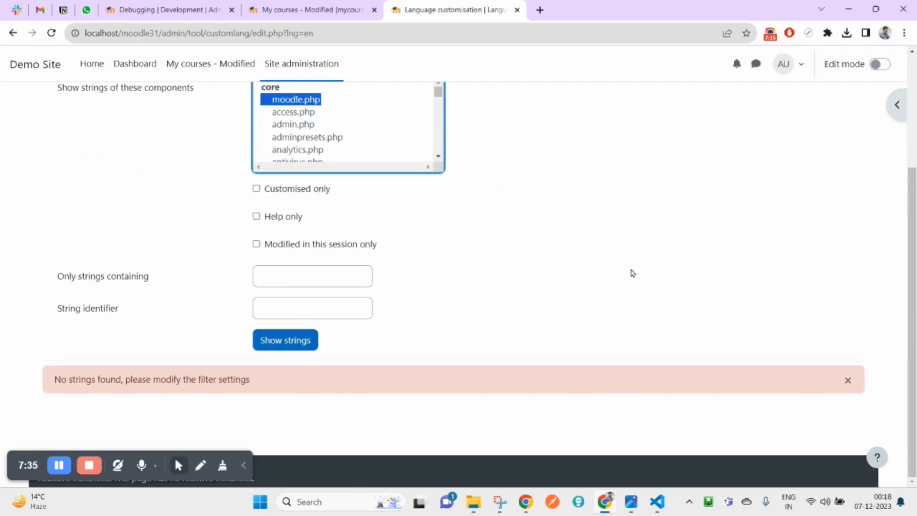
Inspect the Dashboard navigation link on the My courses page and expand its link element to examine the myhome identifier
left_click(308, 7)
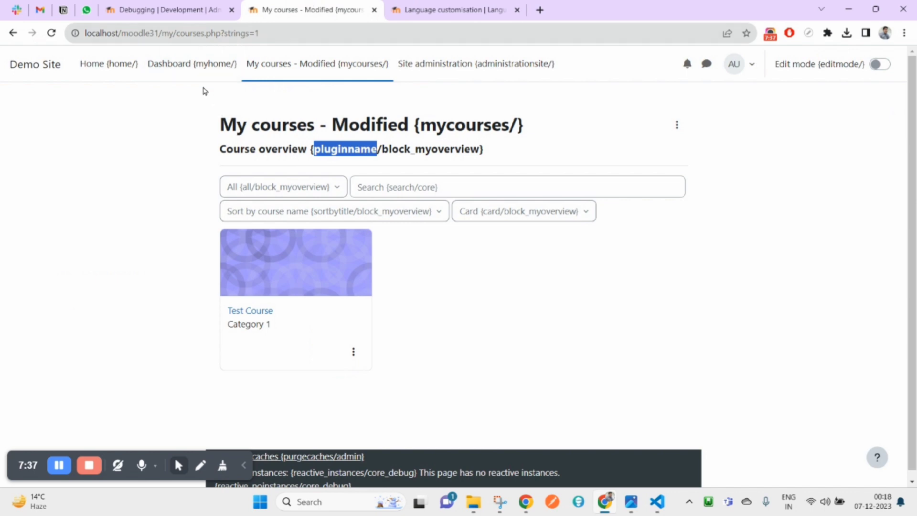
right_click(218, 70)
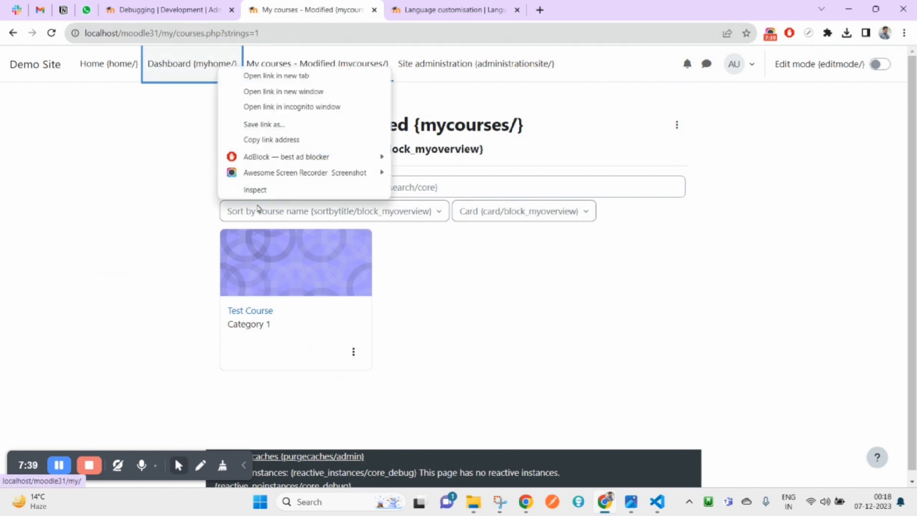
left_click(257, 196)
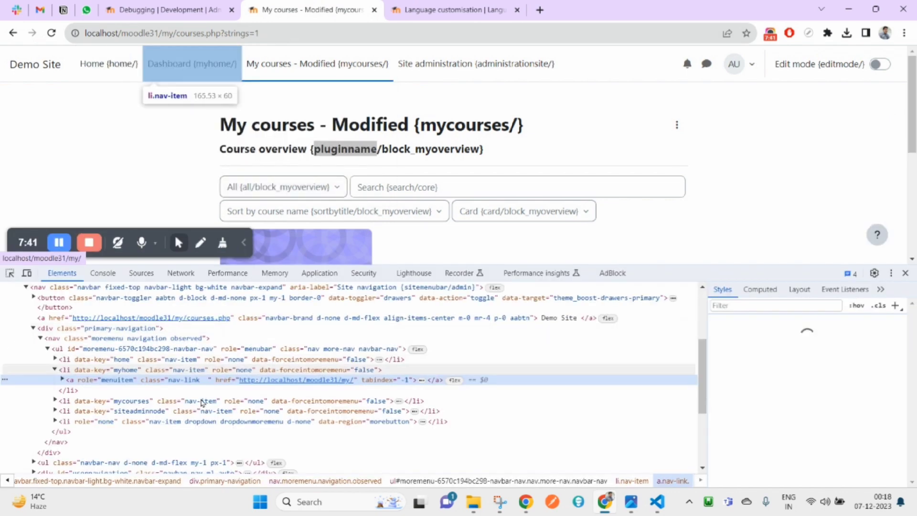
left_click(63, 380)
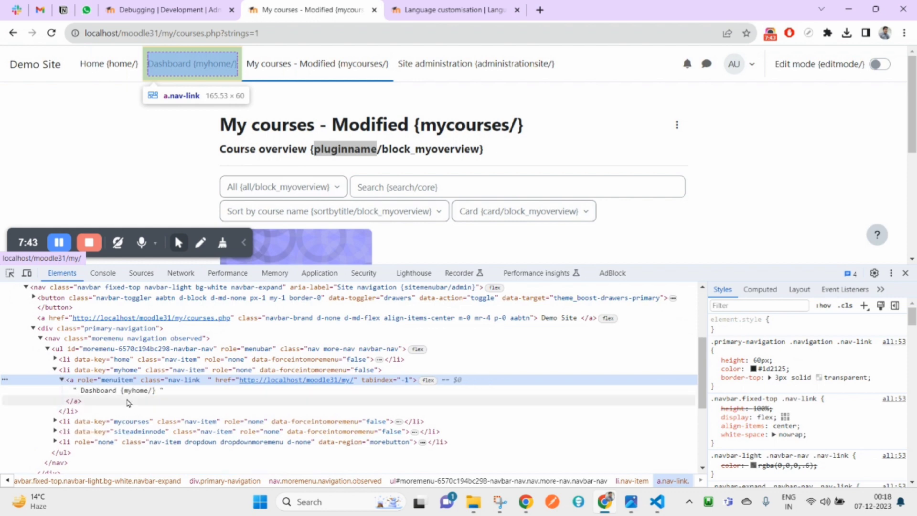